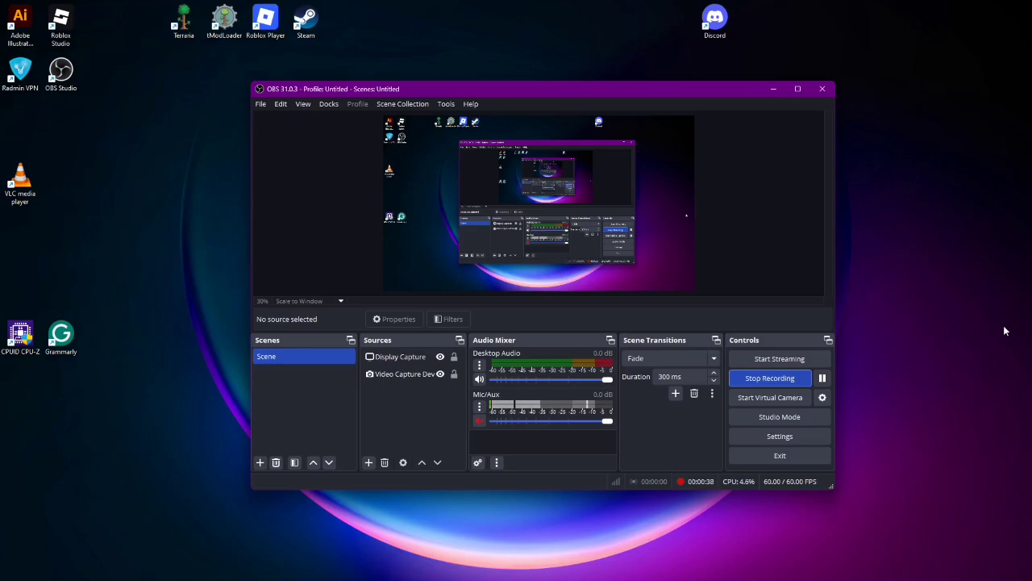
- Search Windows for "cmd" and open the Command Prompt
{"action": "mouse_move", "coordinate": [553, 579]}
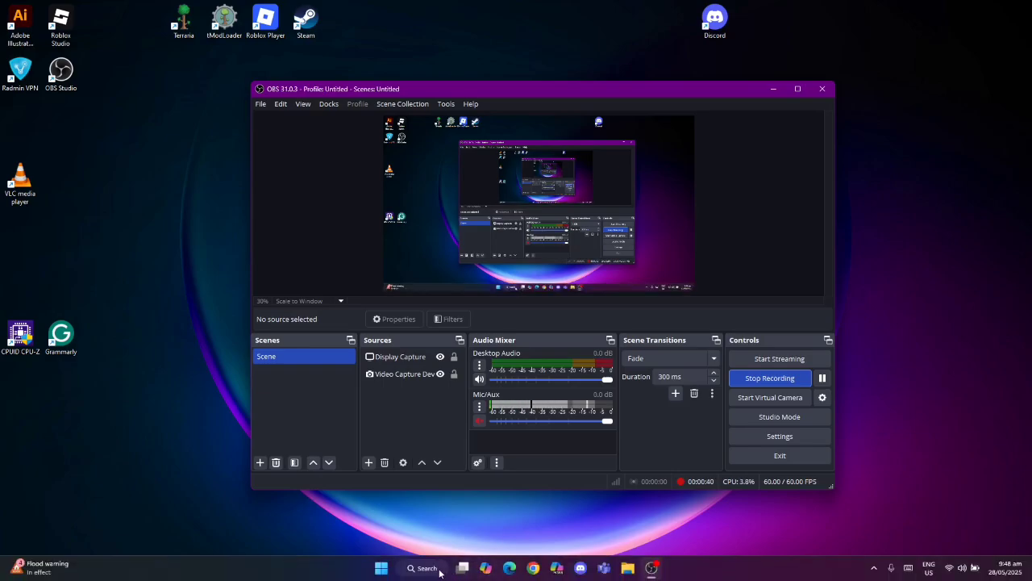
{"action": "left_click", "coordinate": [440, 569]}
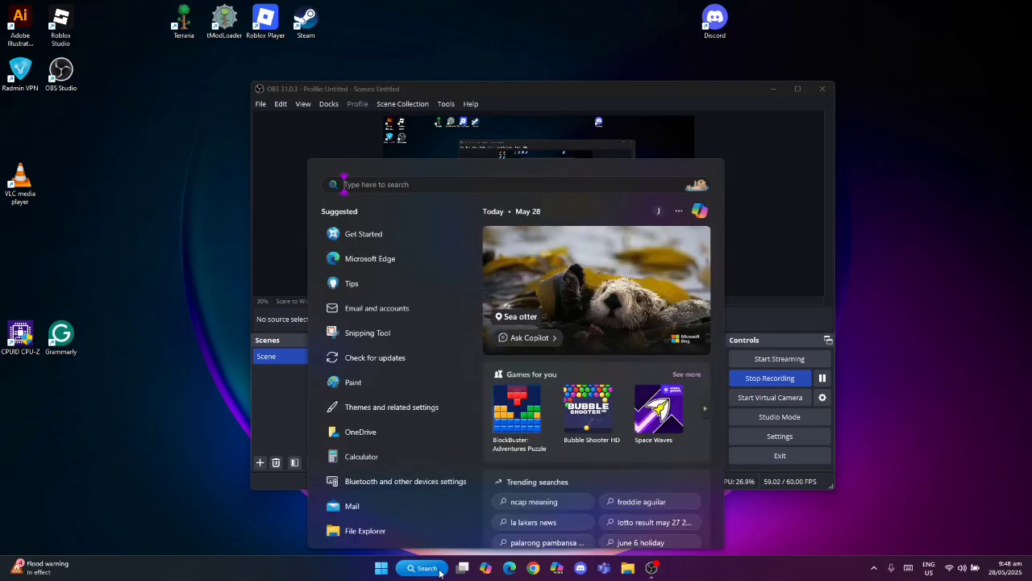
{"action": "type", "text": "cmd"}
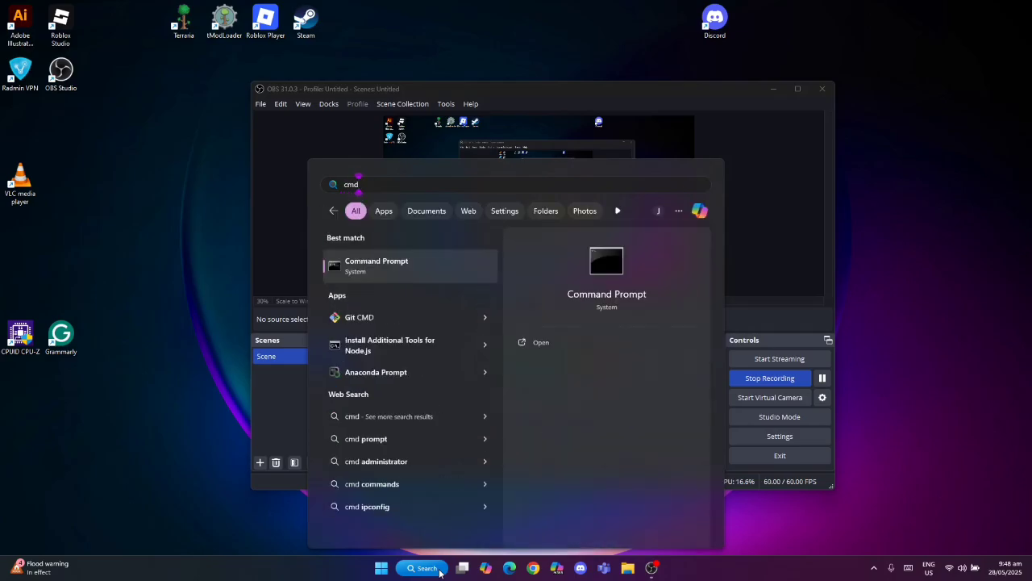
{"action": "left_click", "coordinate": [441, 571]}
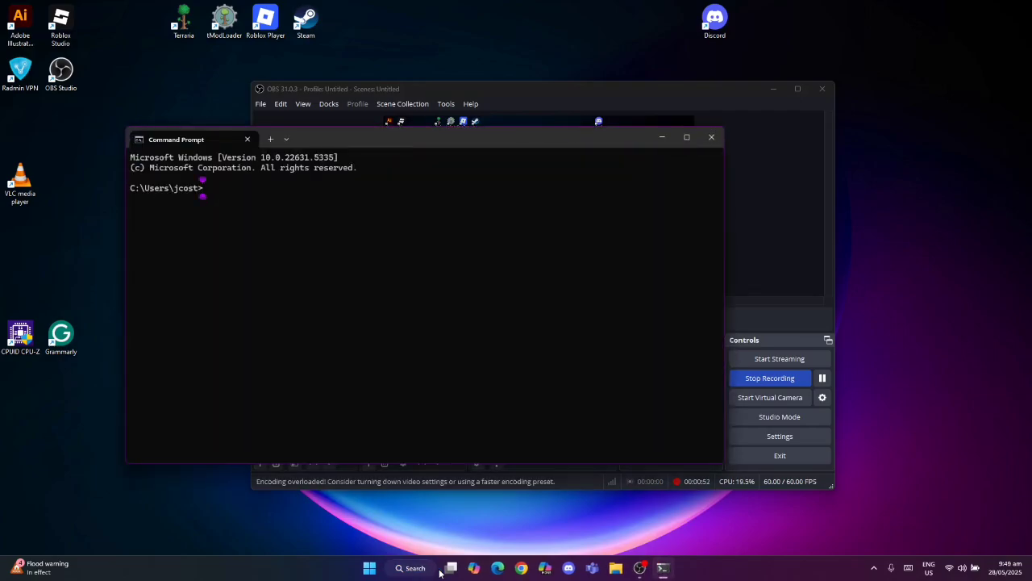
- Change the working directory to the agriflow-project folder with the cd command
{"action": "type", "text": "c"}
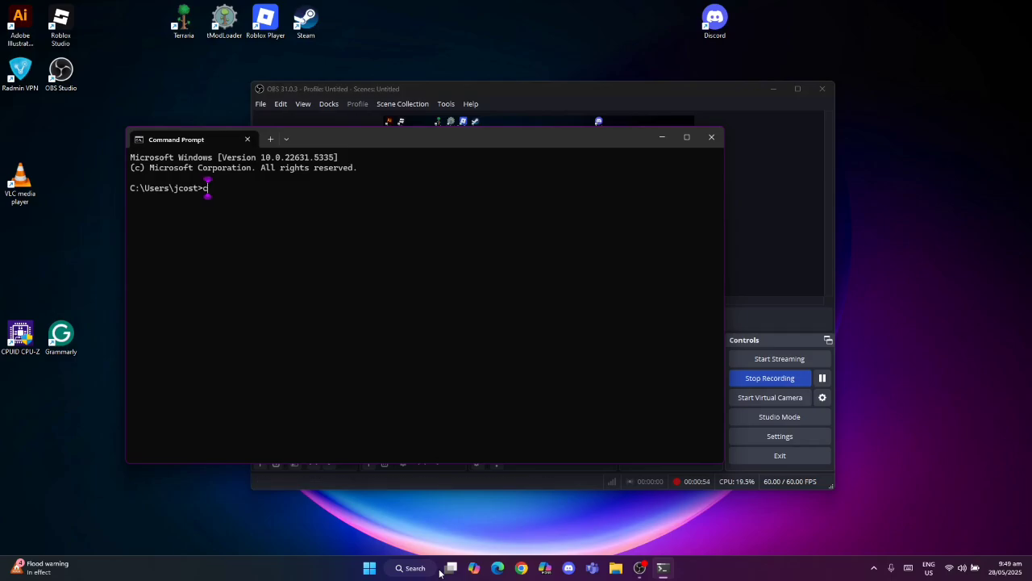
{"action": "type", "text": "d agriflow-"}
{"action": "type", "text": "producti"}
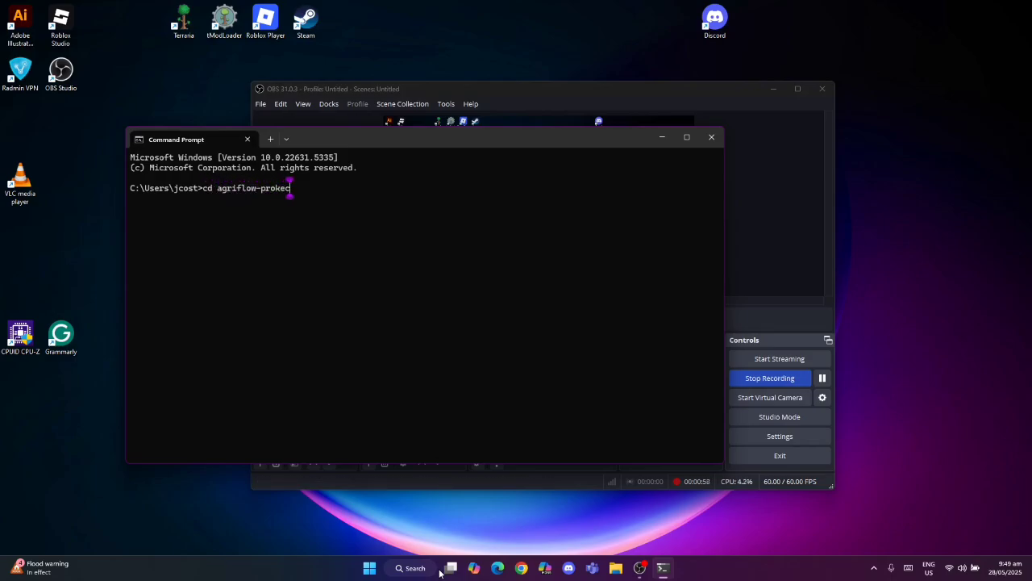
{"action": "key", "text": "BackSpace"}
{"action": "key", "text": "BackSpace"}
{"action": "key", "text": "BackSpace"}
{"action": "key", "text": "BackSpace"}
{"action": "key", "text": "BackSpace"}
{"action": "type", "text": "ject"}
{"action": "key", "text": "Return"}
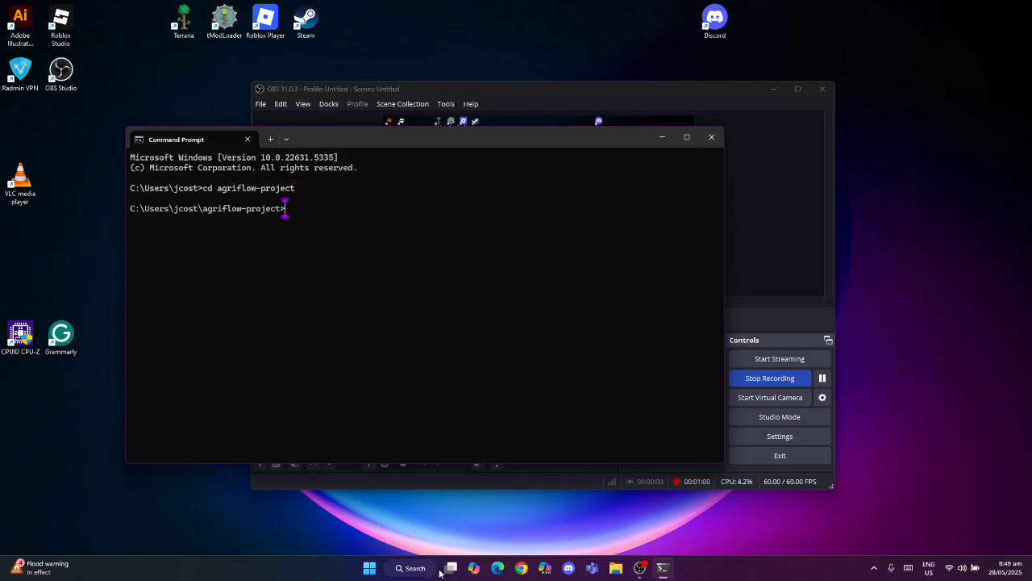
- Launch Visual Studio Code in a maximized window on the current folder with "code ." and close the Command Prompt
{"action": "type", "text": "code ."}
{"action": "key", "text": "Return"}
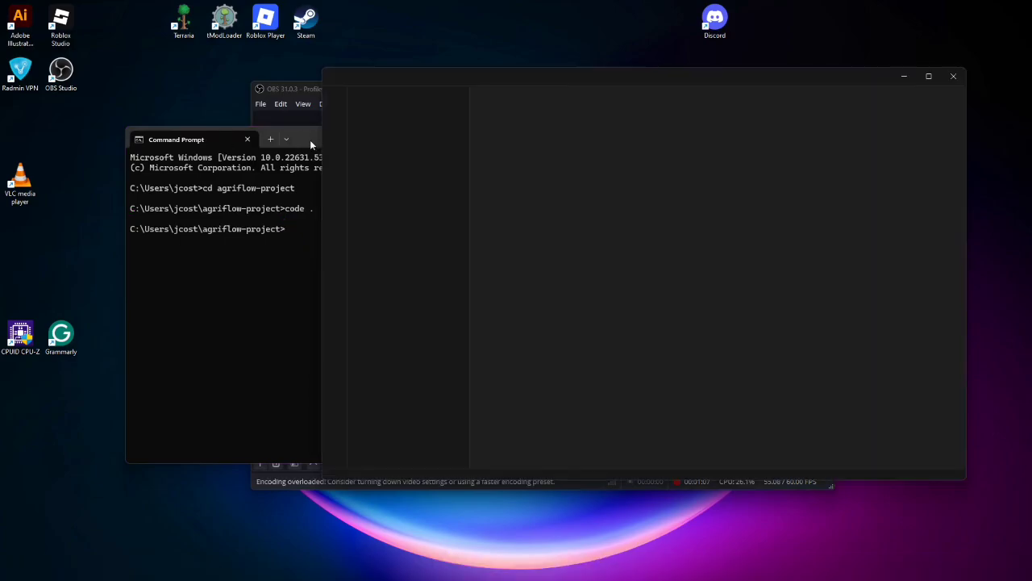
{"action": "left_click", "coordinate": [310, 140]}
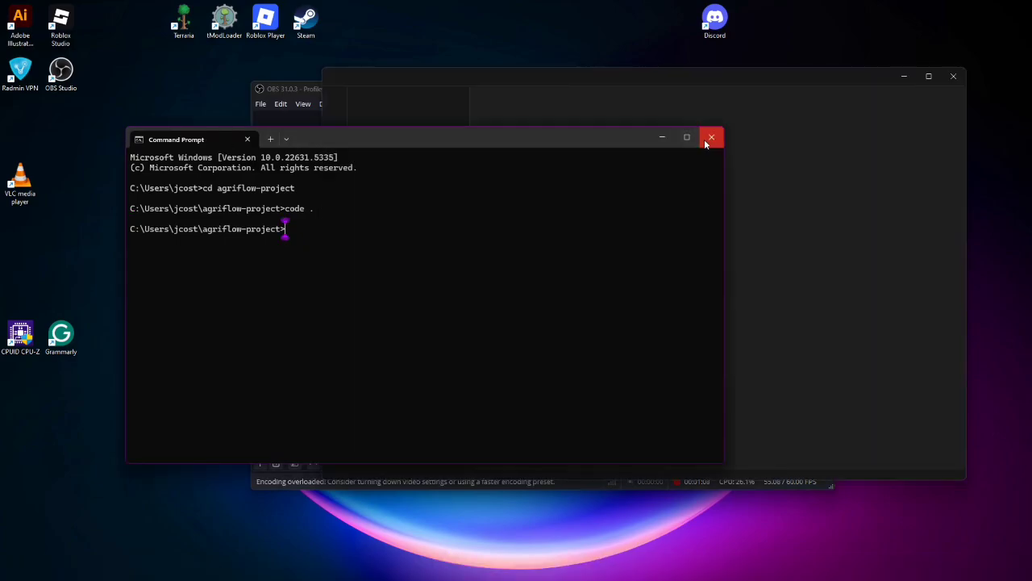
{"action": "left_click", "coordinate": [709, 138]}
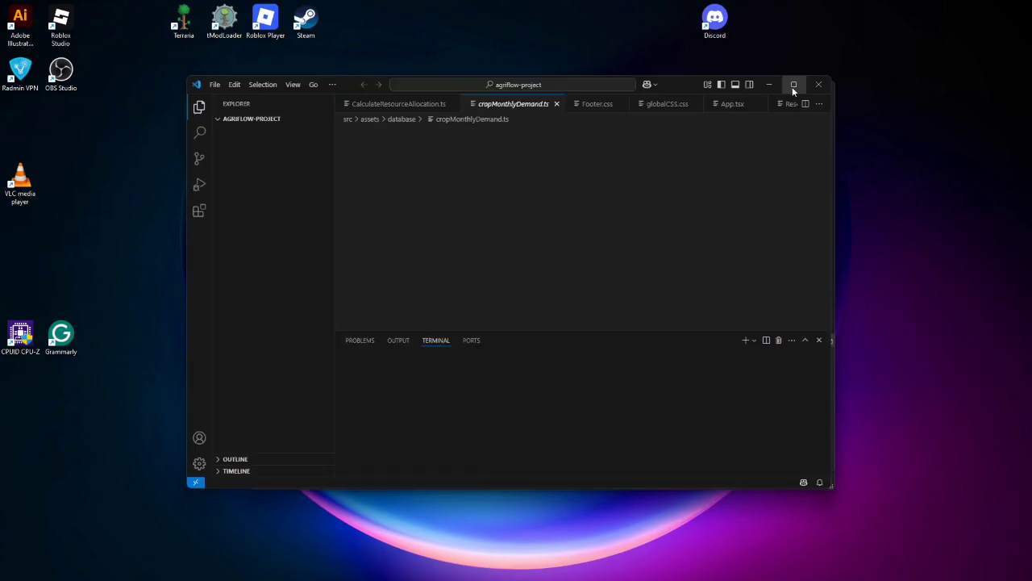
{"action": "mouse_move", "coordinate": [792, 87]}
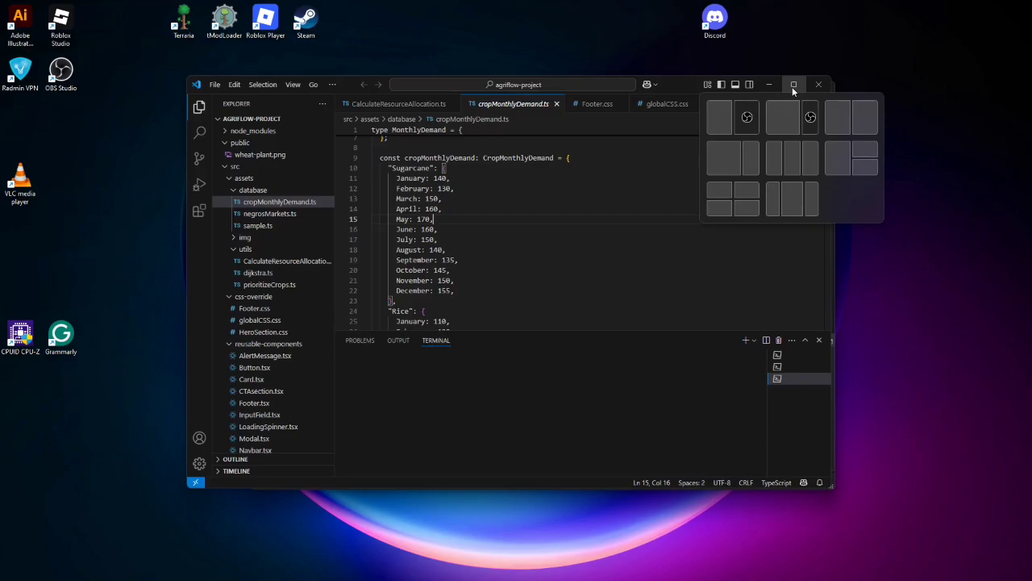
{"action": "left_click", "coordinate": [793, 85]}
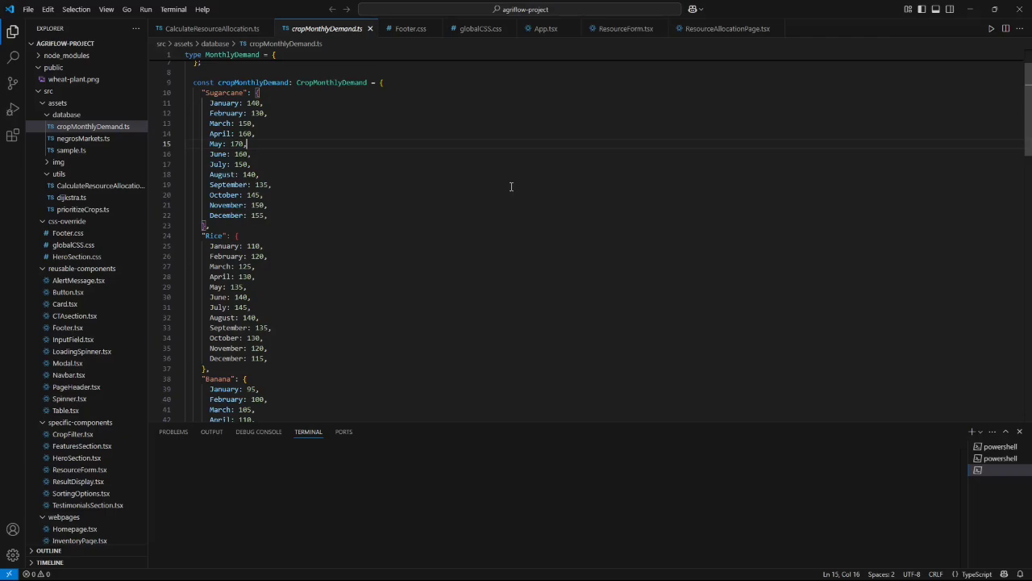
- Start the project's development server by running "npm run dev" in the integrated terminal
{"action": "scroll", "coordinate": [510, 187], "scroll_direction": "down", "scroll_amount": 20}
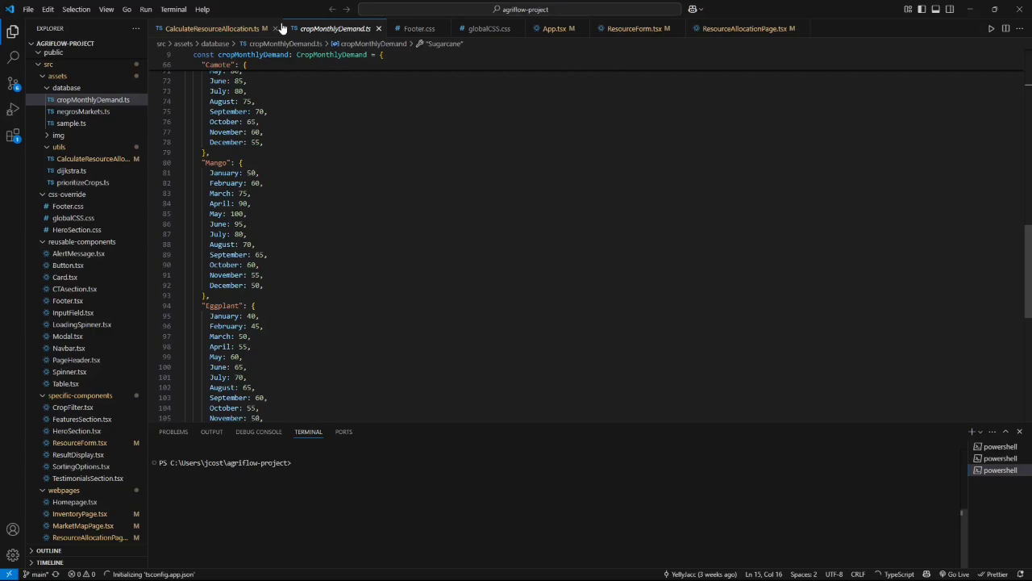
{"action": "left_click", "coordinate": [328, 477]}
{"action": "type", "text": "npm run dev"}
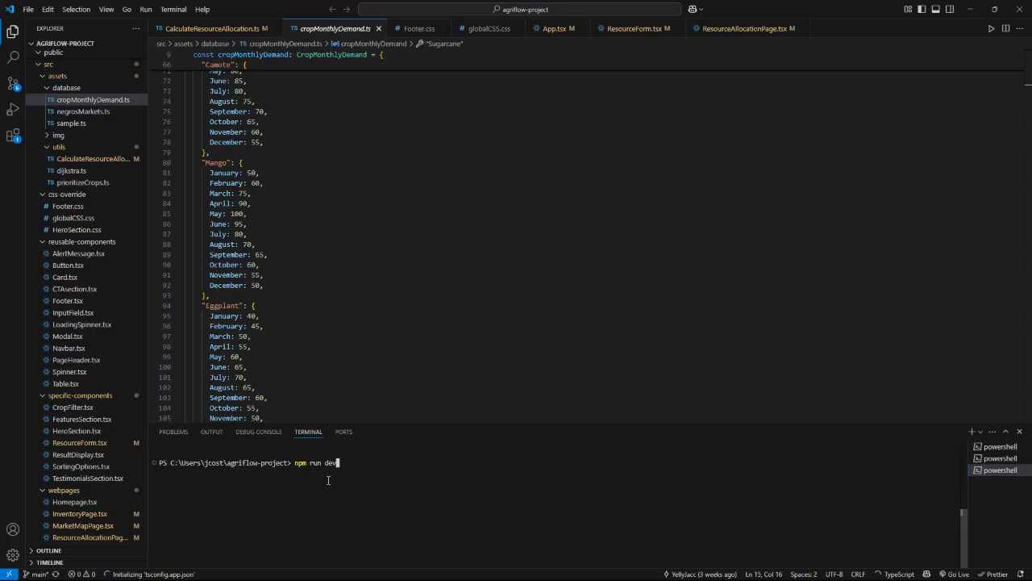
{"action": "key", "text": "Return"}
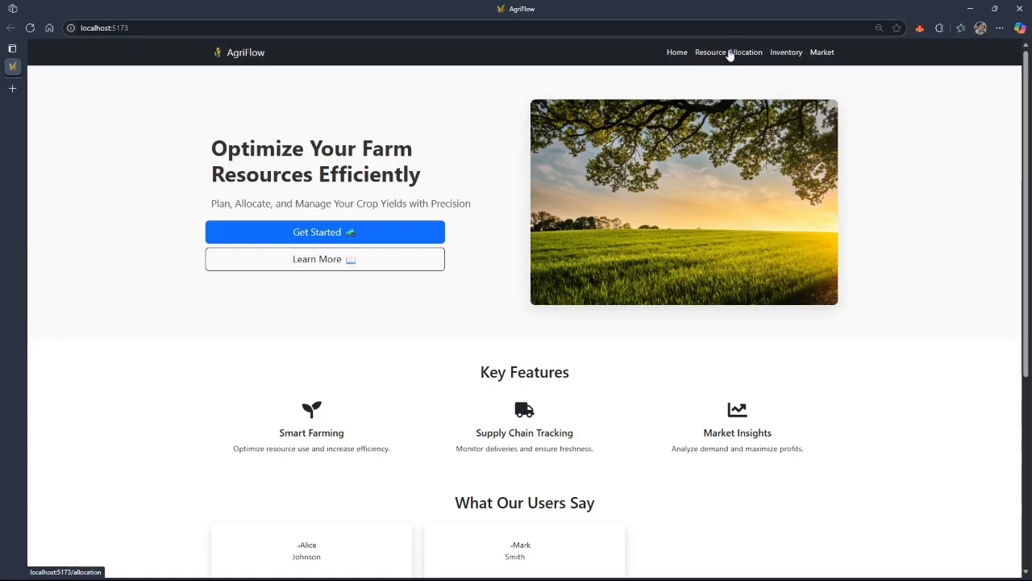
- On AgriFlow's Resource Allocation page, enter a land area of 10 hectares and choose Sugarcane as the crop type
{"action": "left_click", "coordinate": [729, 52]}
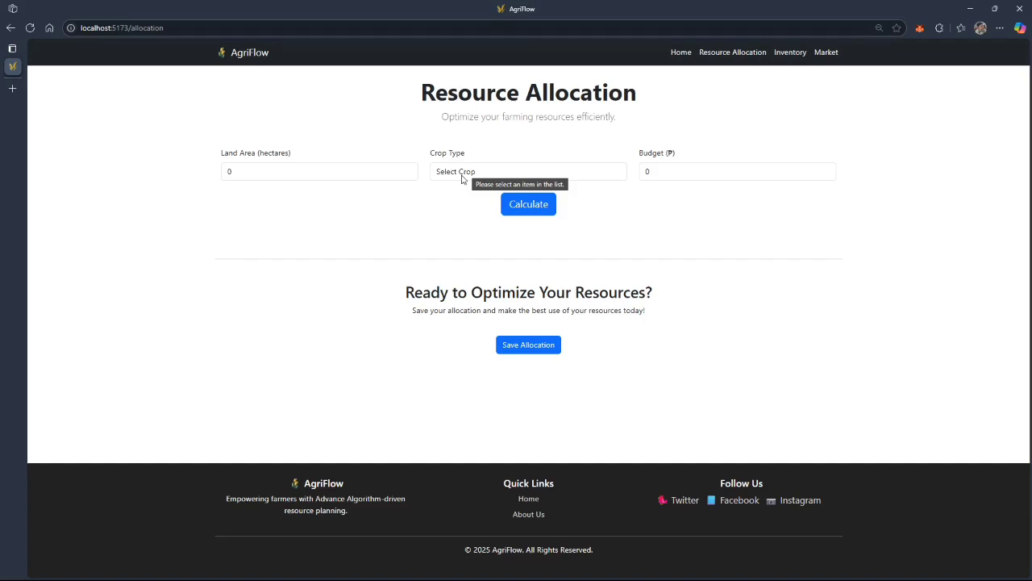
{"action": "left_click", "coordinate": [381, 176]}
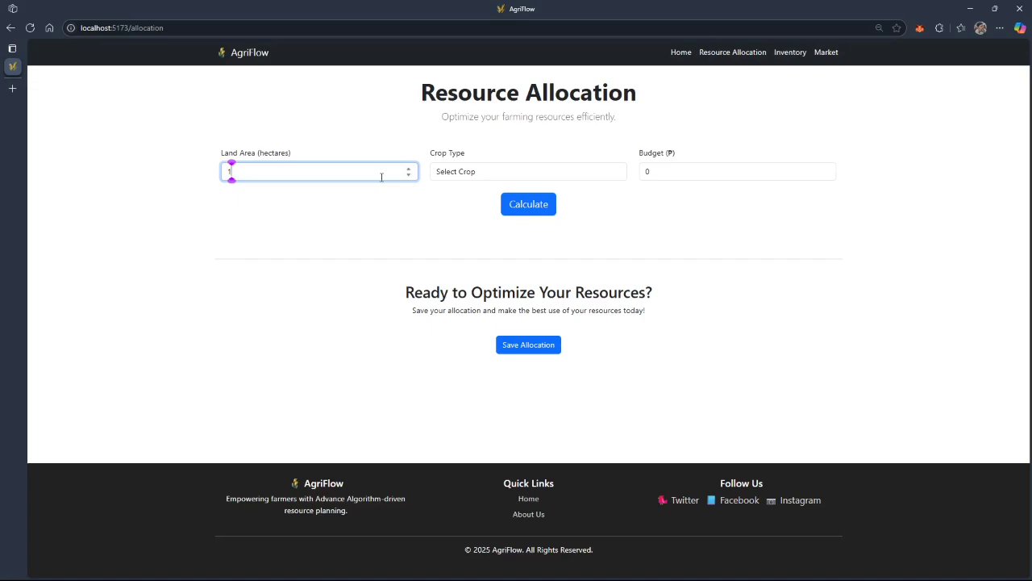
{"action": "type", "text": "10"}
{"action": "left_click", "coordinate": [486, 171]}
{"action": "left_click", "coordinate": [486, 205]}
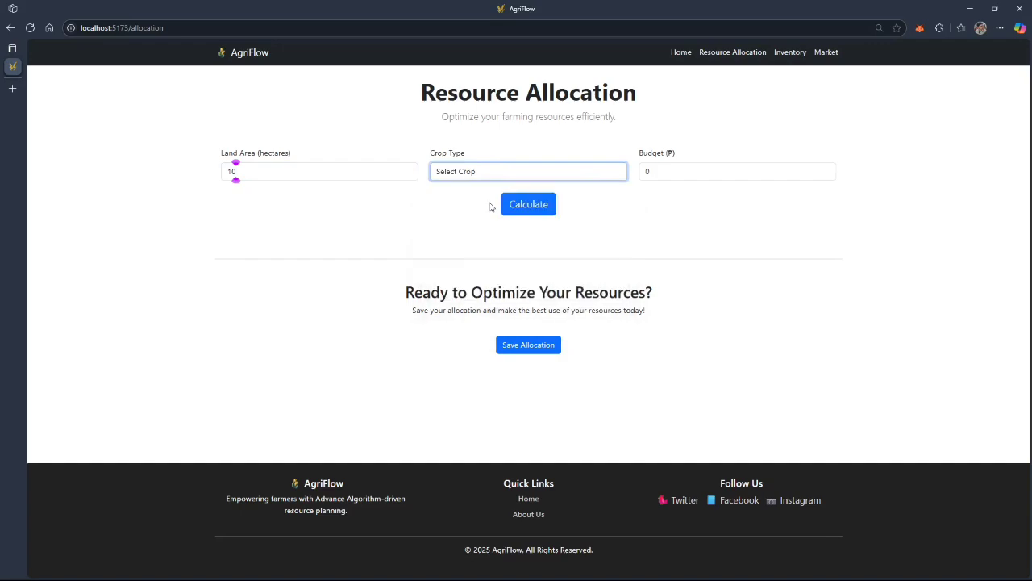
- Set the budget for the resource allocation to 50000 pesos
{"action": "left_click", "coordinate": [666, 175]}
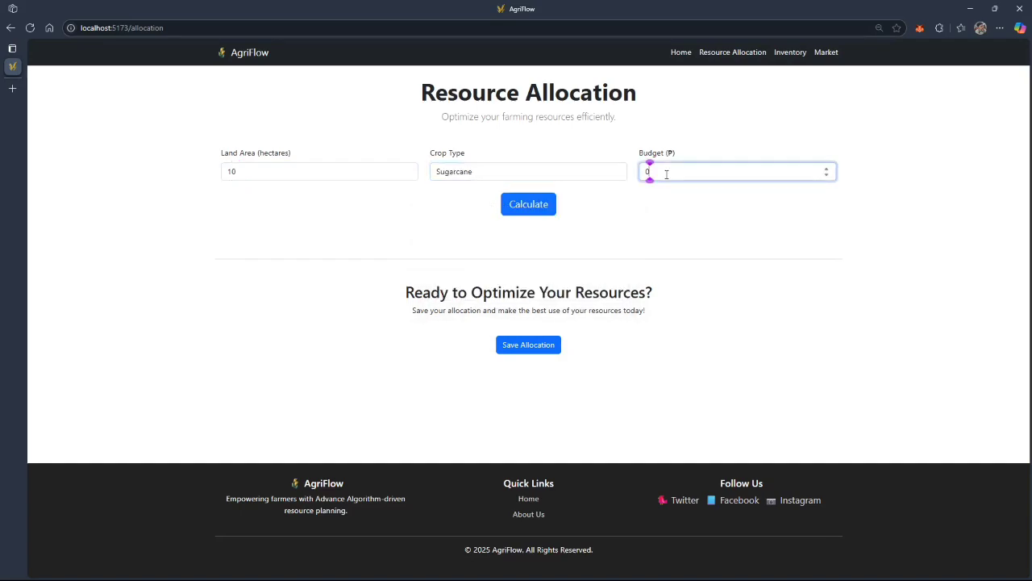
{"action": "key", "text": "BackSpace"}
{"action": "type", "text": "100"}
{"action": "key", "text": "BackSpace"}
{"action": "key", "text": "BackSpace"}
{"action": "type", "text": "0000"}
{"action": "double_click", "coordinate": [637, 175]}
- Review the available crop types, keep Sugarcane and calculate the optimized resource allocation
{"action": "left_click", "coordinate": [458, 178]}
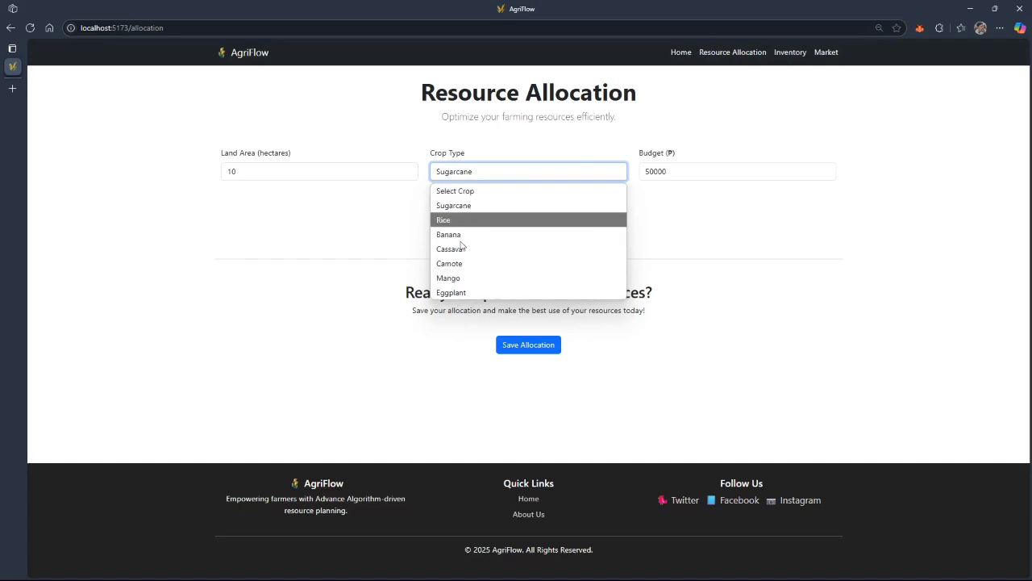
{"action": "left_click", "coordinate": [466, 176]}
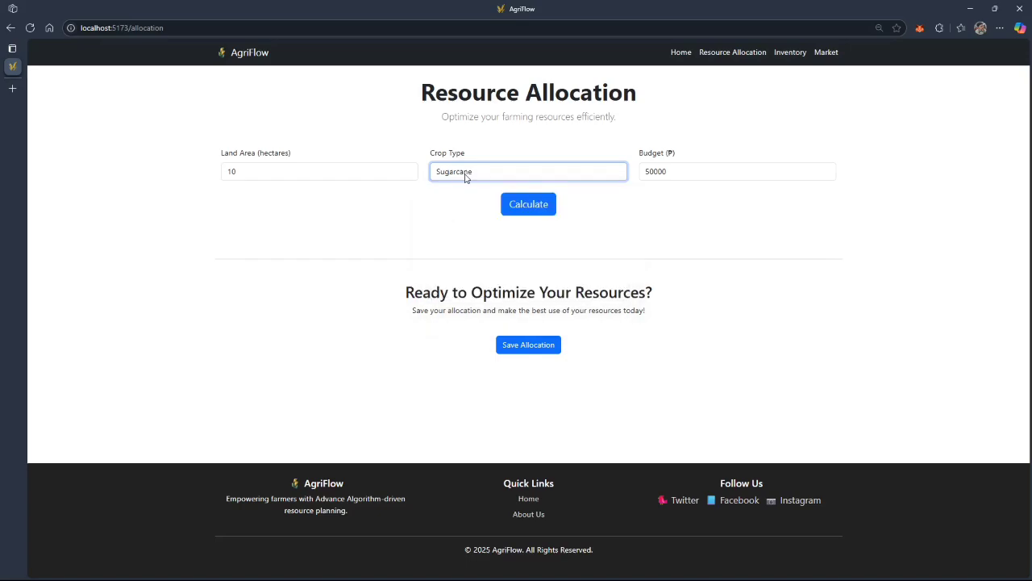
{"action": "left_click", "coordinate": [532, 212]}
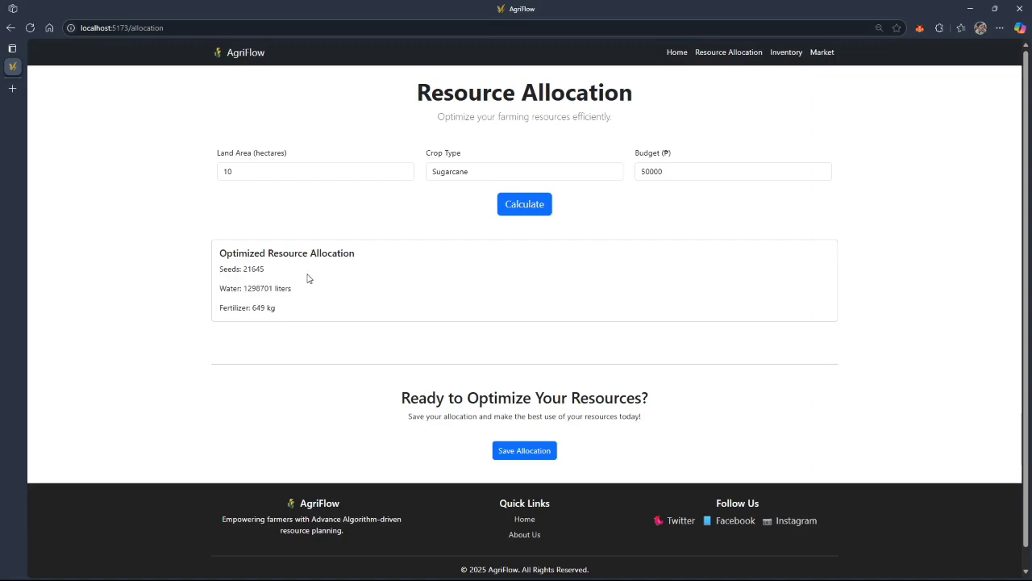
- Examine the seed, water and fertilizer amounts in the optimized allocation against the entered land area and budget
{"action": "left_click_drag", "start_coordinate": [220, 270], "coordinate": [253, 308]}
{"action": "left_click", "coordinate": [253, 308]}
{"action": "left_click_drag", "start_coordinate": [657, 171], "coordinate": [597, 175]}
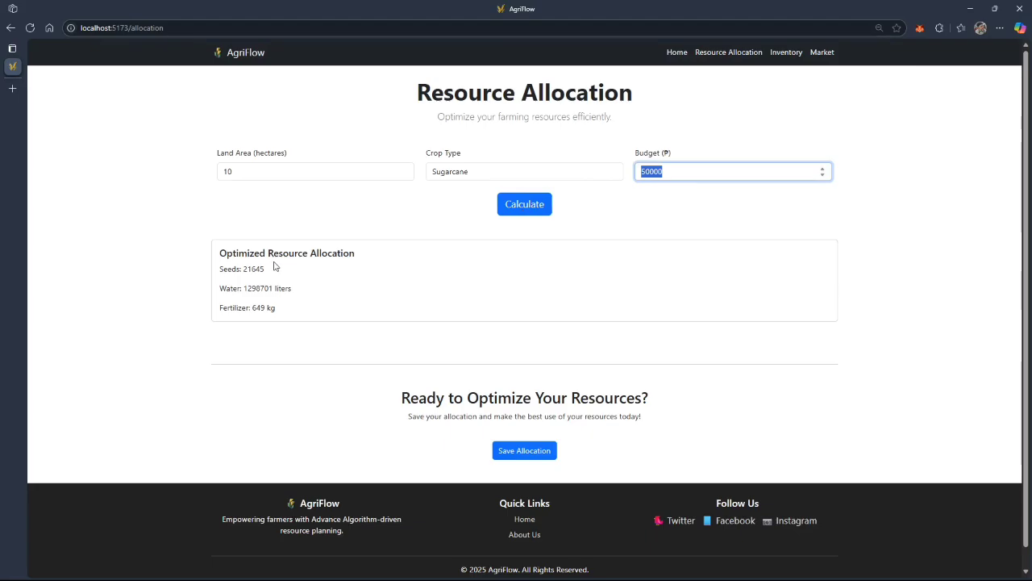
{"action": "left_click_drag", "start_coordinate": [275, 270], "coordinate": [245, 271]}
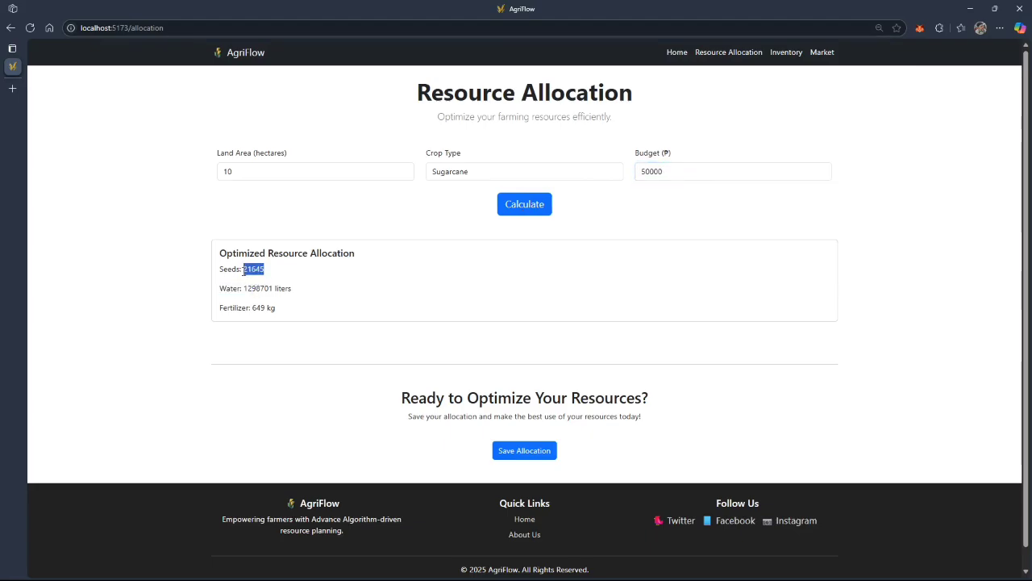
{"action": "left_click", "coordinate": [292, 280]}
{"action": "left_click_drag", "start_coordinate": [279, 273], "coordinate": [202, 277]}
{"action": "left_click_drag", "start_coordinate": [300, 292], "coordinate": [202, 290]}
{"action": "left_click_drag", "start_coordinate": [305, 315], "coordinate": [211, 269]}
{"action": "left_click_drag", "start_coordinate": [320, 299], "coordinate": [230, 179]}
{"action": "left_click", "coordinate": [325, 293]}
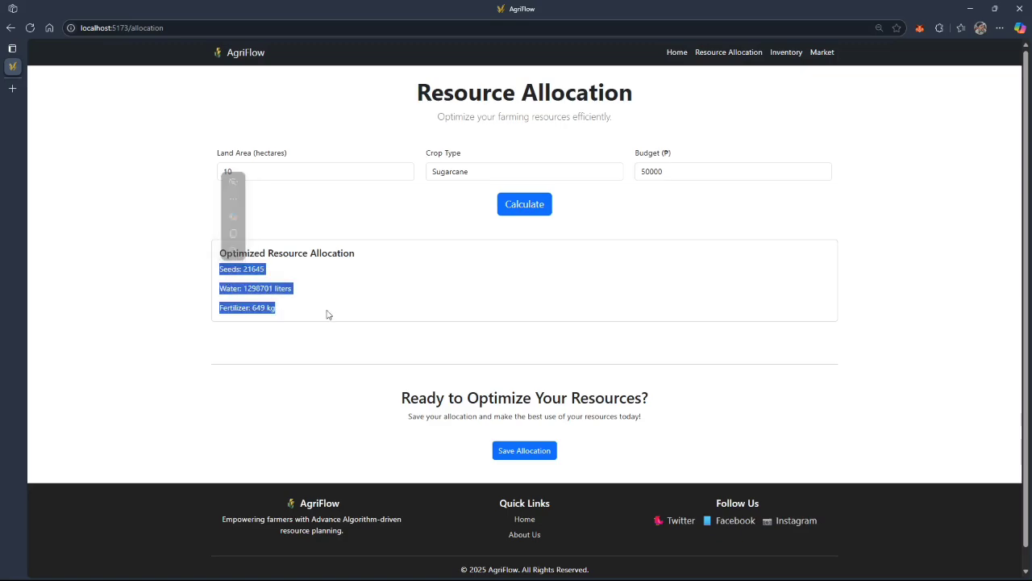
{"action": "left_click", "coordinate": [325, 314]}
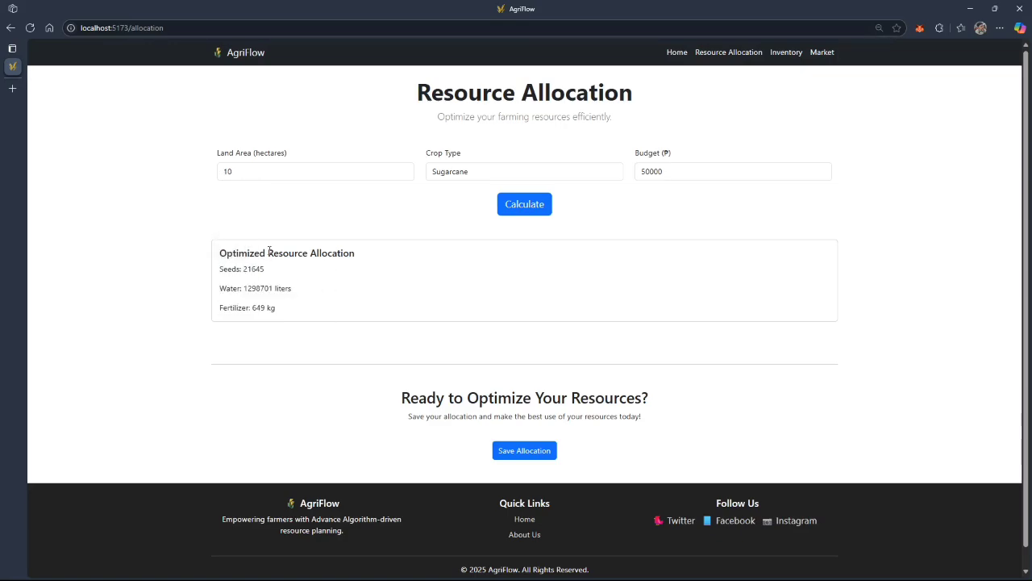
{"action": "left_click_drag", "start_coordinate": [362, 254], "coordinate": [273, 276]}
{"action": "left_click", "coordinate": [277, 309]}
{"action": "double_click", "coordinate": [243, 273]}
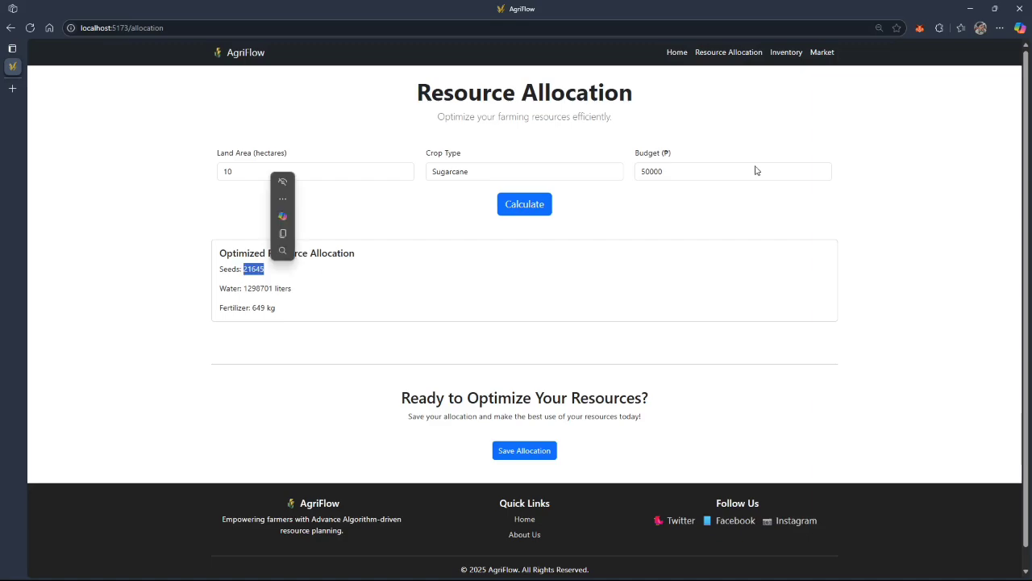
{"action": "double_click", "coordinate": [682, 171]}
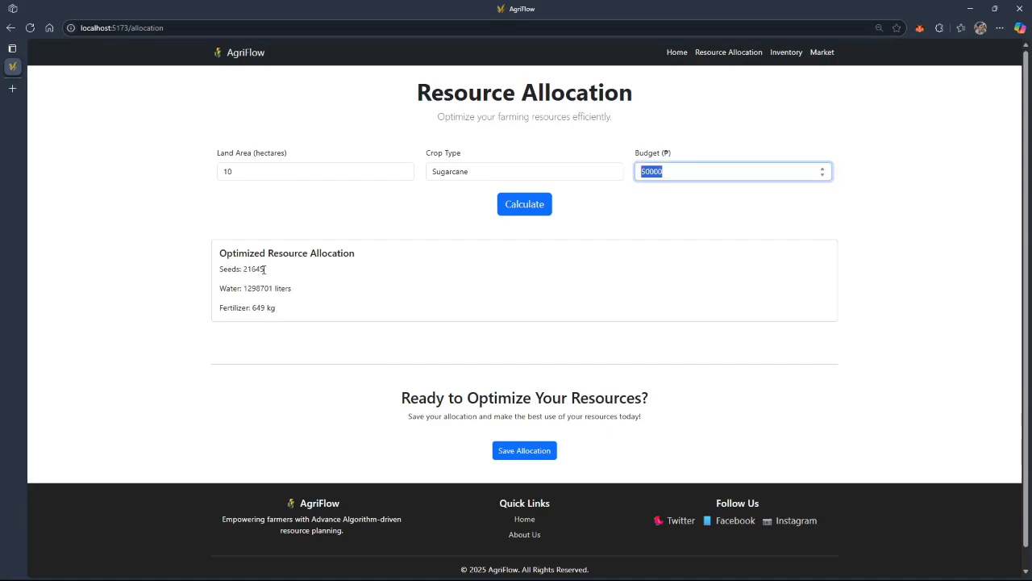
{"action": "left_click_drag", "start_coordinate": [263, 269], "coordinate": [242, 270]}
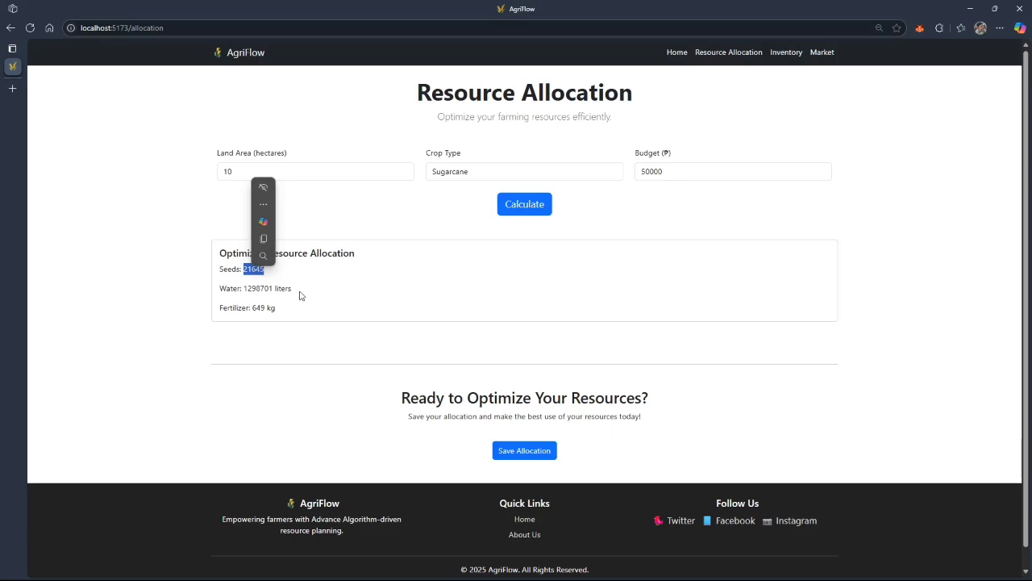
{"action": "left_click_drag", "start_coordinate": [292, 288], "coordinate": [288, 315]}
{"action": "left_click", "coordinate": [286, 315]}
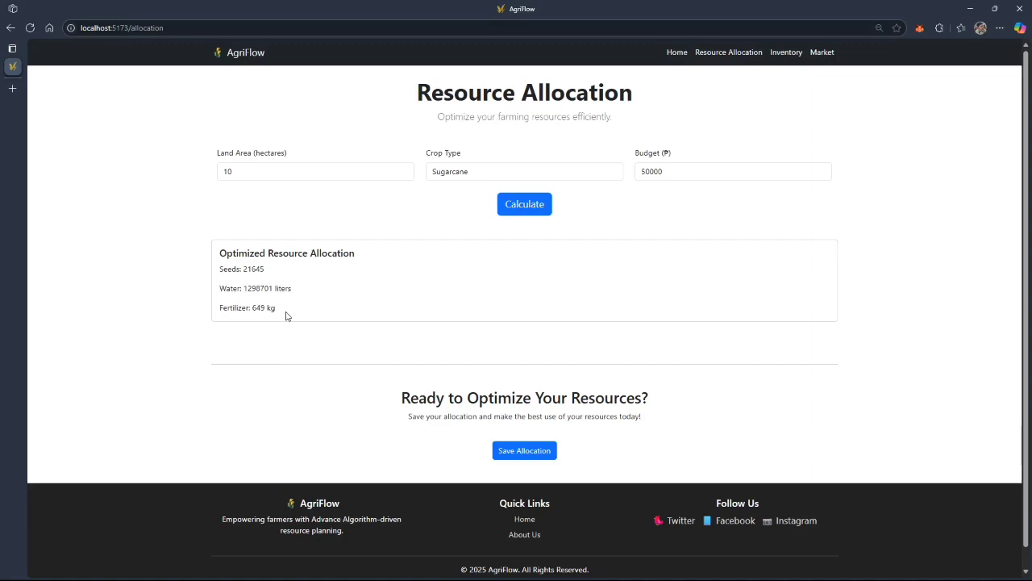
{"action": "key", "text": "shift+Tab"}
{"action": "key", "text": "shift+Tab"}
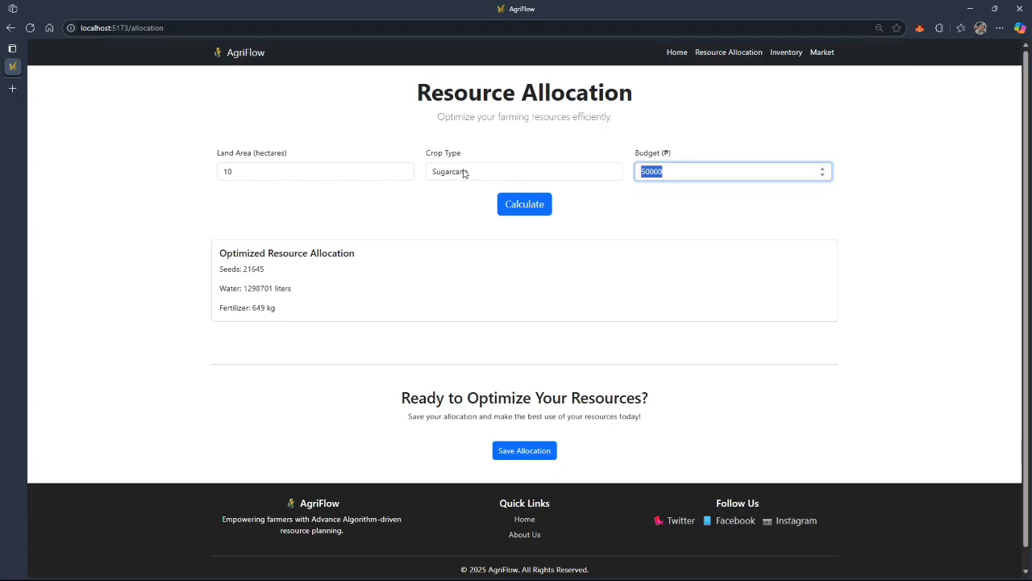
{"action": "left_click", "coordinate": [242, 274]}
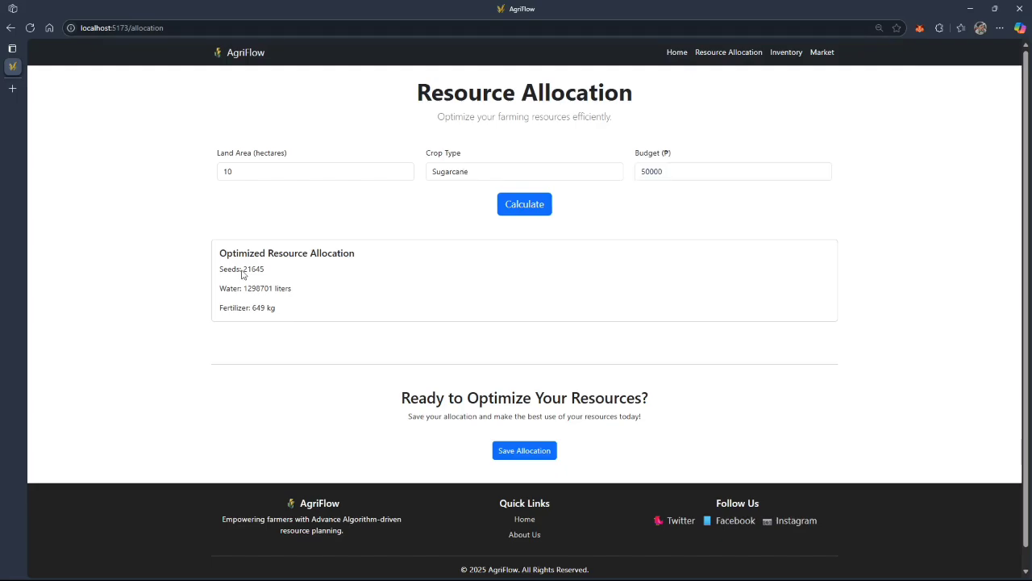
{"action": "left_click_drag", "start_coordinate": [242, 275], "coordinate": [280, 283]}
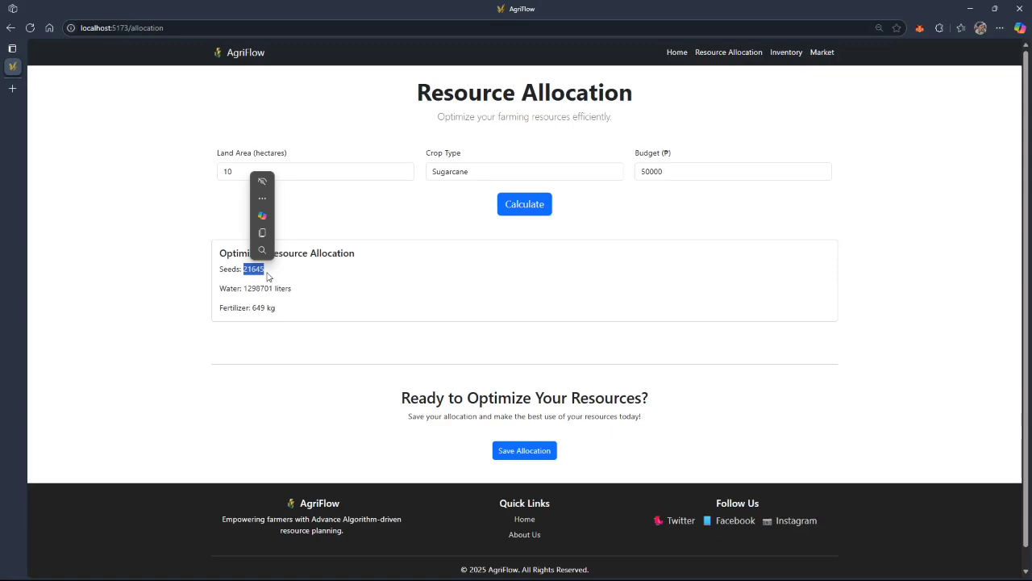
{"action": "left_click_drag", "start_coordinate": [243, 288], "coordinate": [260, 311]}
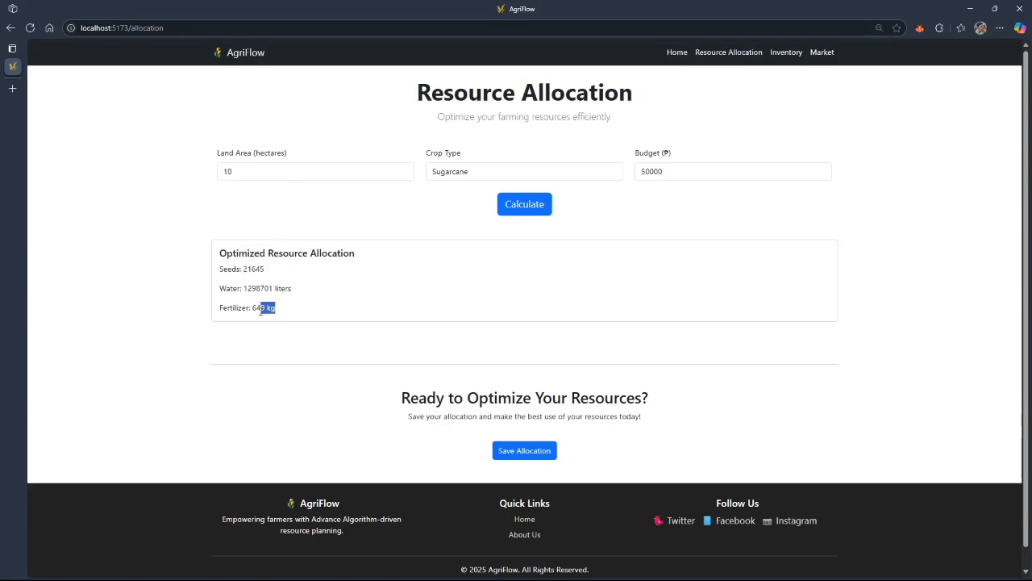
{"action": "left_click_drag", "start_coordinate": [261, 311], "coordinate": [252, 313]}
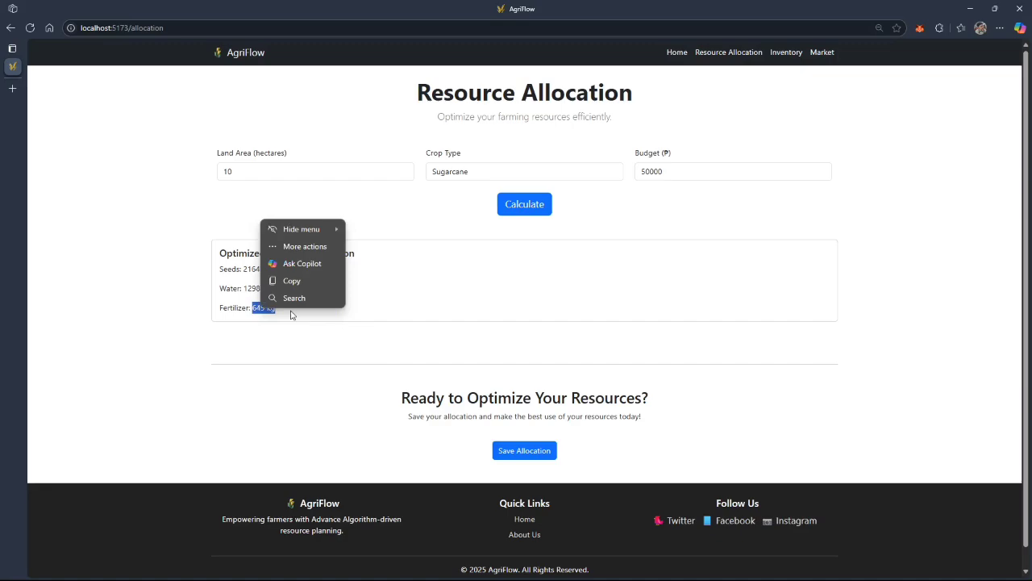
- Dismiss the selection in the results and raise the resource allocation budget to 150000 pesos
{"action": "left_click", "coordinate": [360, 260]}
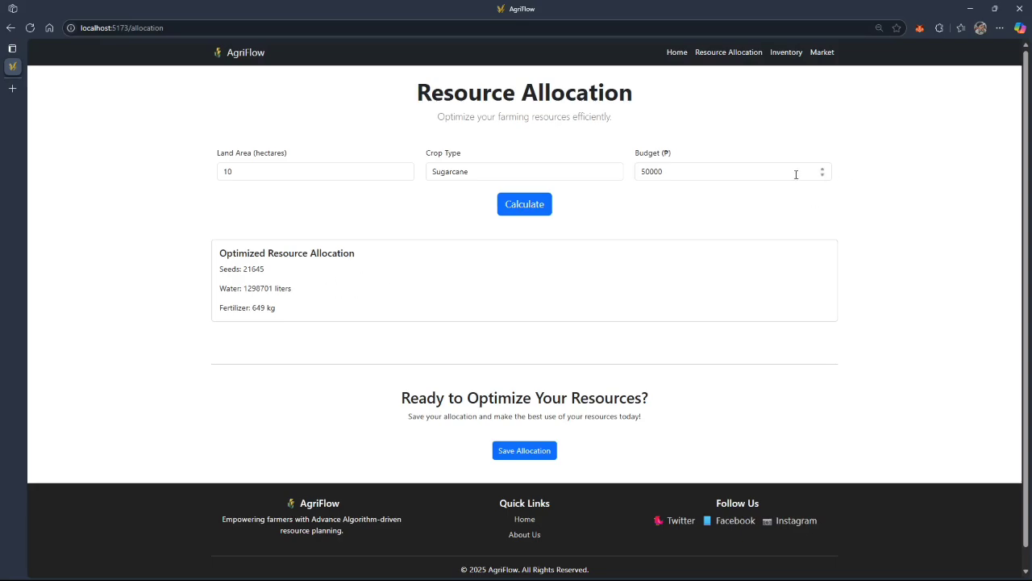
{"action": "double_click", "coordinate": [706, 172]}
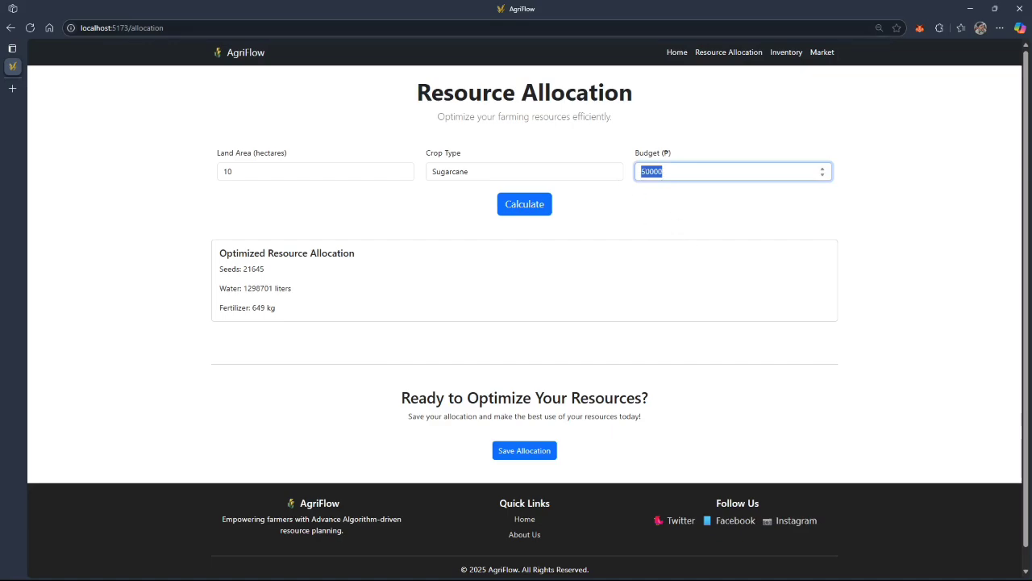
{"action": "left_click", "coordinate": [645, 171]}
{"action": "type", "text": "1"}
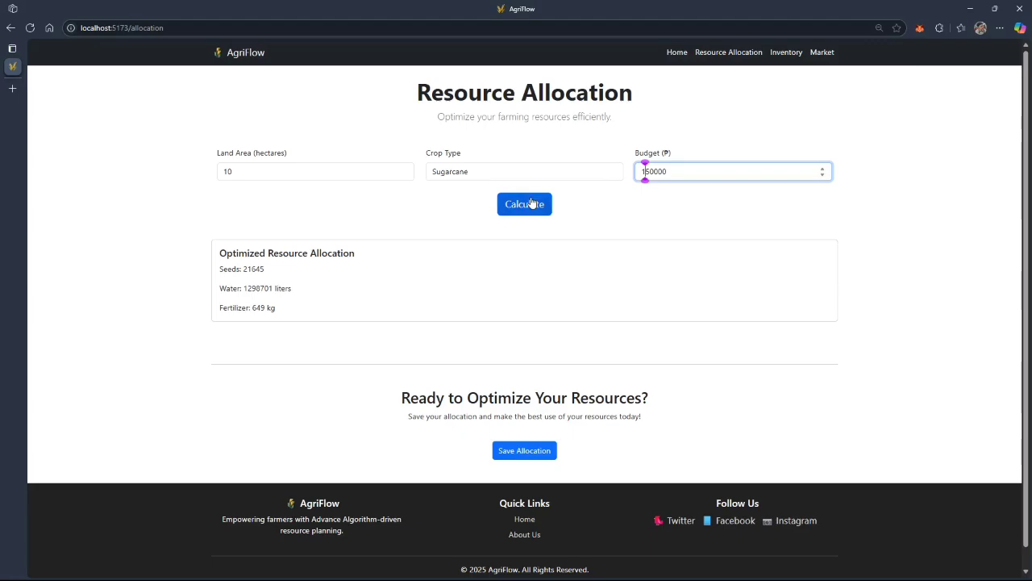
- Examine the seed, water and fertilizer amounts of the existing optimized allocation before recalculating
{"action": "left_click_drag", "start_coordinate": [301, 321], "coordinate": [234, 256]}
{"action": "left_click", "coordinate": [247, 295]}
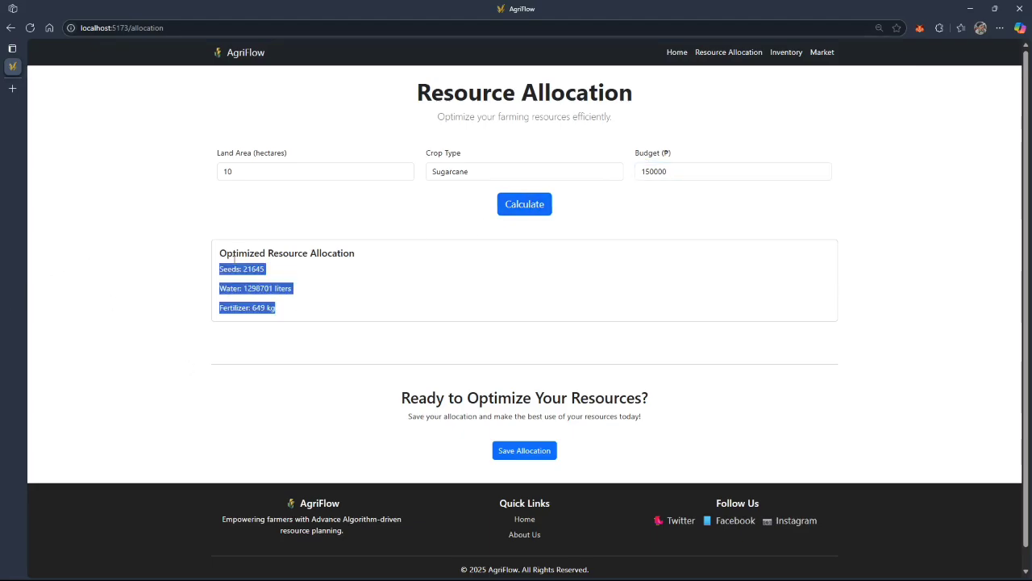
{"action": "left_click", "coordinate": [333, 307]}
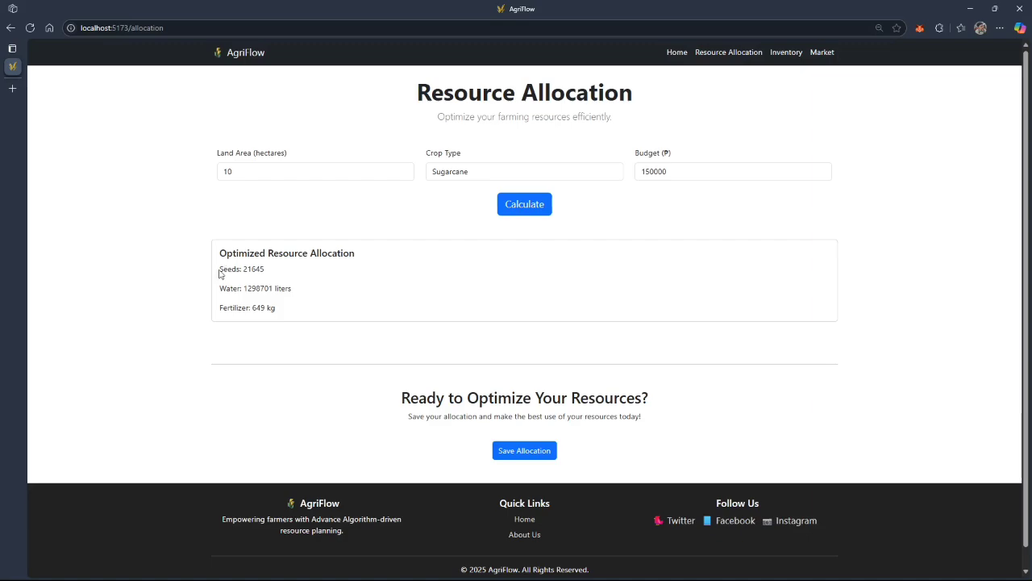
{"action": "left_click_drag", "start_coordinate": [220, 269], "coordinate": [267, 275]}
{"action": "left_click", "coordinate": [269, 275]}
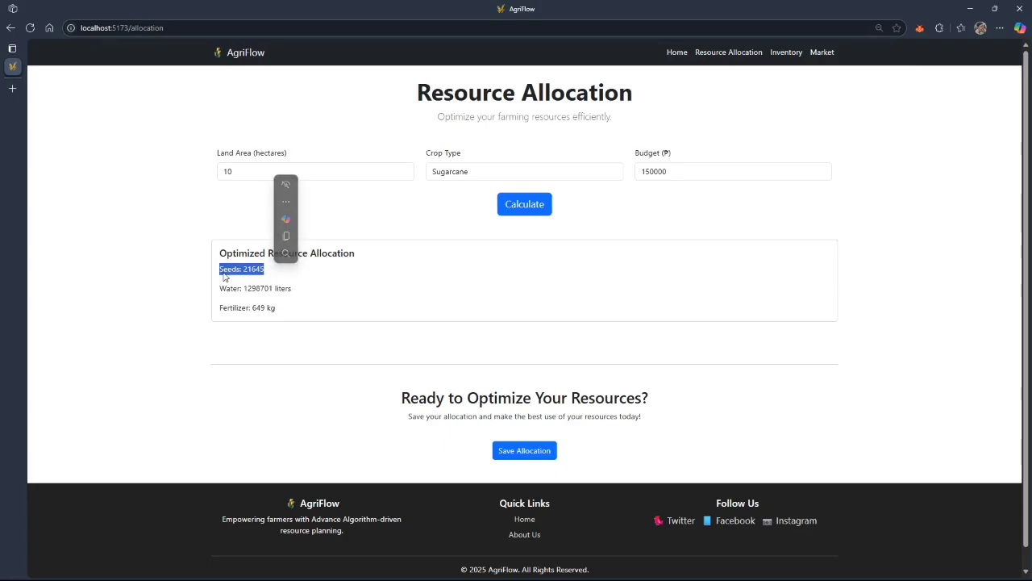
{"action": "left_click", "coordinate": [222, 270]}
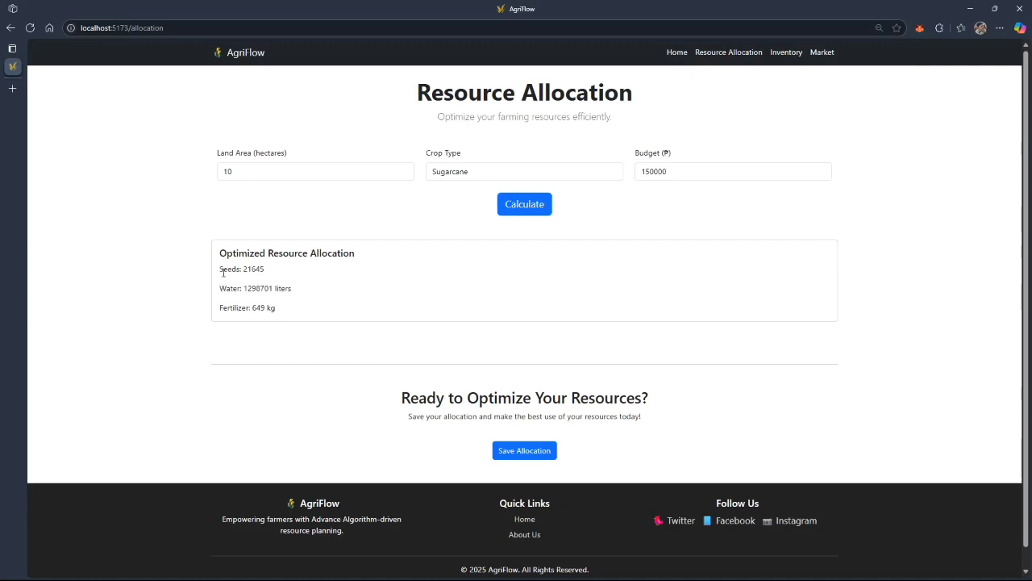
{"action": "left_click_drag", "start_coordinate": [224, 272], "coordinate": [283, 279]}
{"action": "left_click", "coordinate": [289, 308]}
{"action": "left_click", "coordinate": [218, 277]}
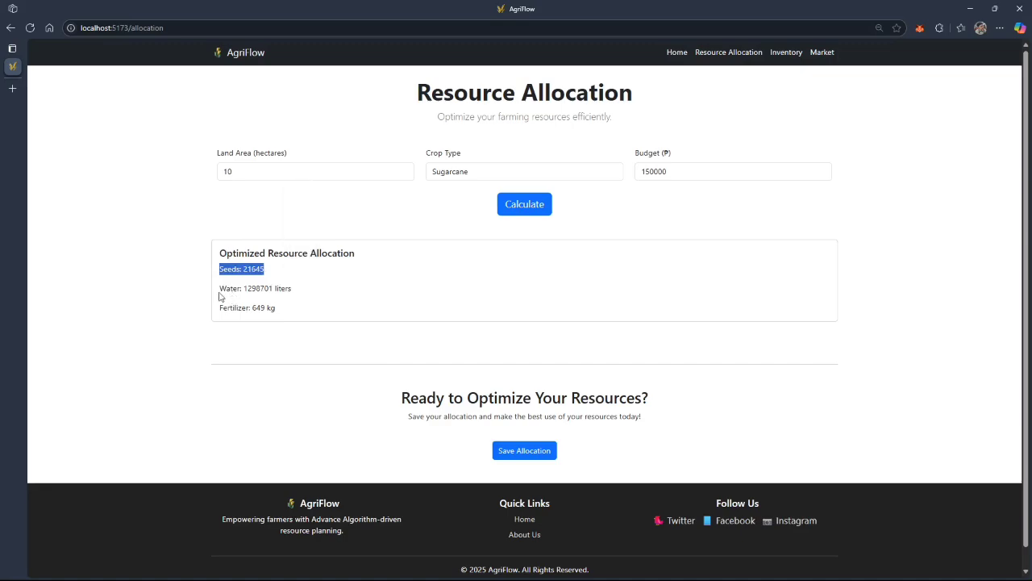
{"action": "left_click_drag", "start_coordinate": [220, 295], "coordinate": [311, 296]}
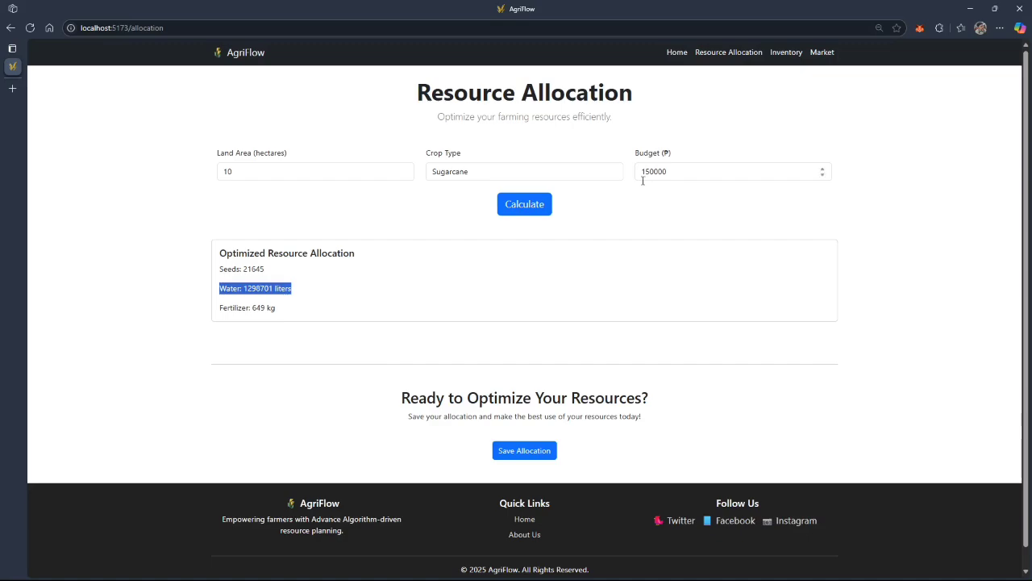
- Calculate the allocation for the 150000-peso budget and examine its seed, water and fertilizer amounts
{"action": "left_click_drag", "start_coordinate": [643, 172], "coordinate": [669, 172]}
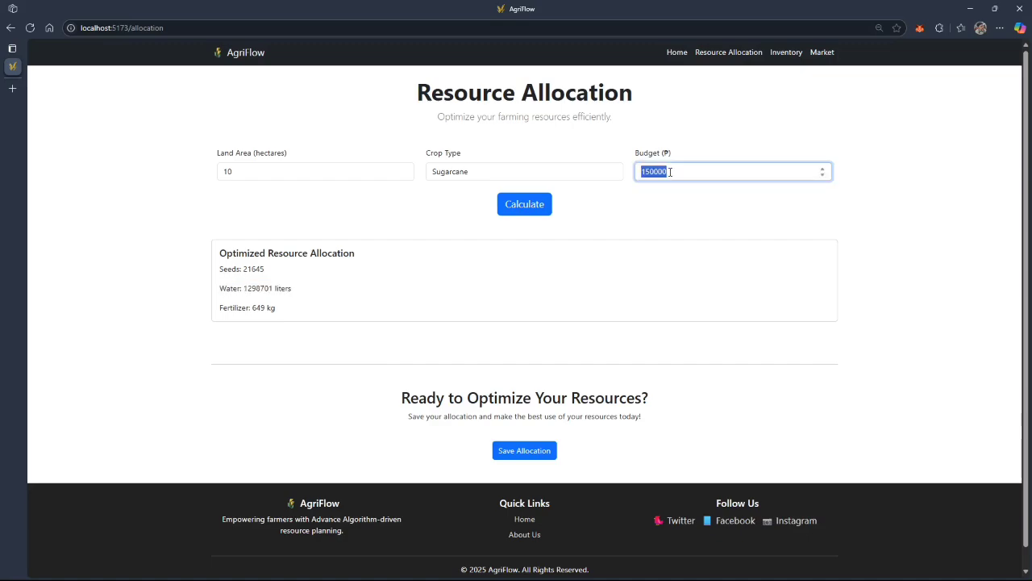
{"action": "left_click", "coordinate": [529, 214]}
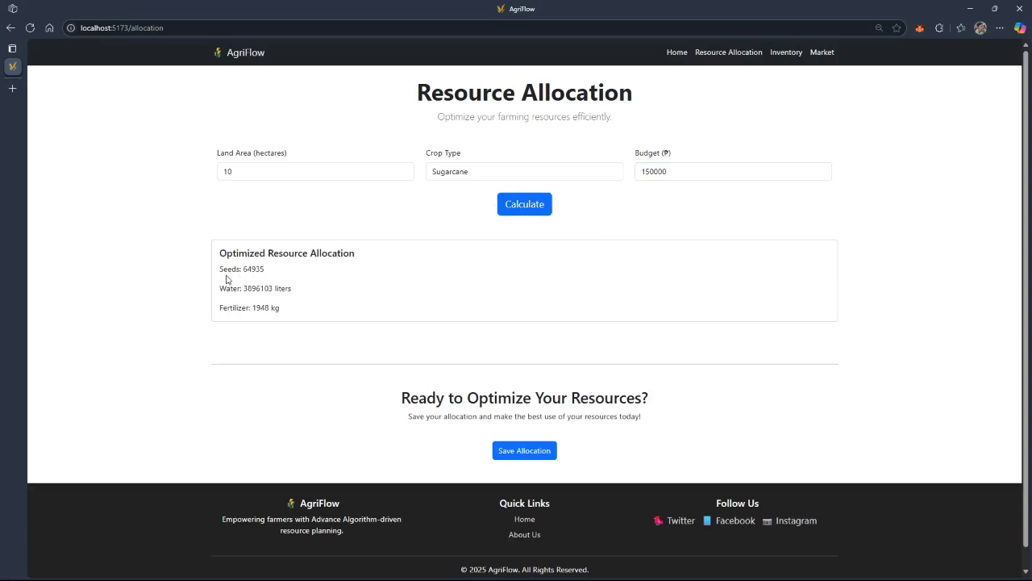
{"action": "left_click_drag", "start_coordinate": [220, 270], "coordinate": [220, 291]}
{"action": "left_click", "coordinate": [294, 316]}
{"action": "left_click_drag", "start_coordinate": [292, 317], "coordinate": [323, 311]}
{"action": "left_click", "coordinate": [249, 272]}
{"action": "double_click", "coordinate": [244, 270]}
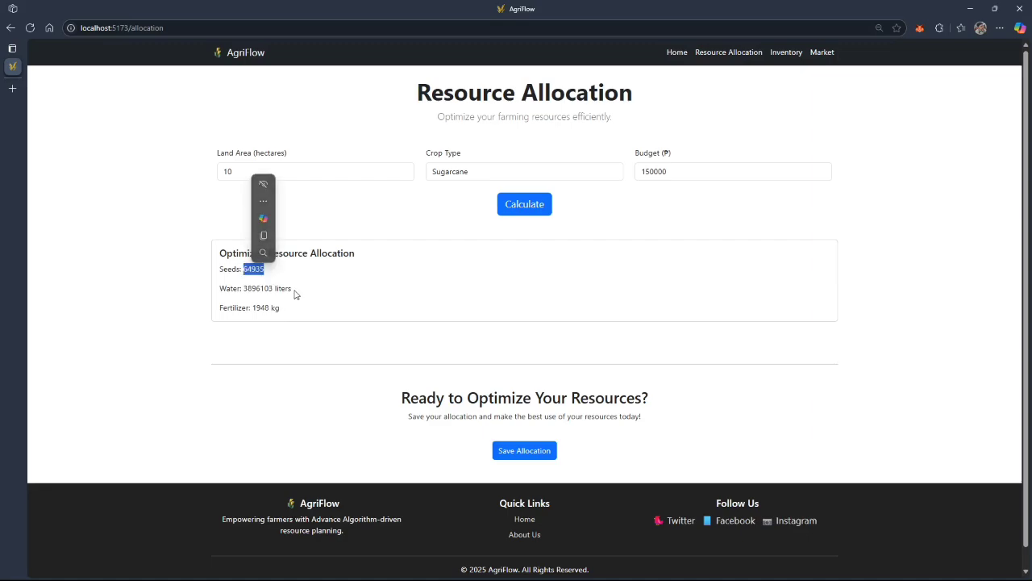
{"action": "left_click_drag", "start_coordinate": [292, 291], "coordinate": [244, 291]}
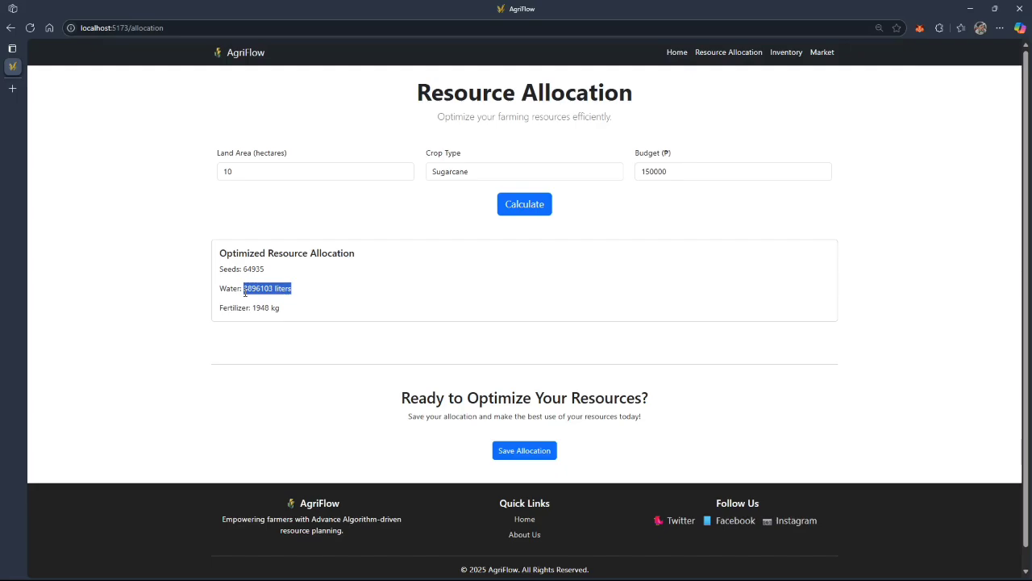
{"action": "left_click_drag", "start_coordinate": [245, 292], "coordinate": [123, 87]}
{"action": "left_click", "coordinate": [122, 85]}
{"action": "left_click", "coordinate": [276, 309]}
- Set the budget to 250000 pesos and recalculate the sugarcane allocation
{"action": "left_click", "coordinate": [786, 171]}
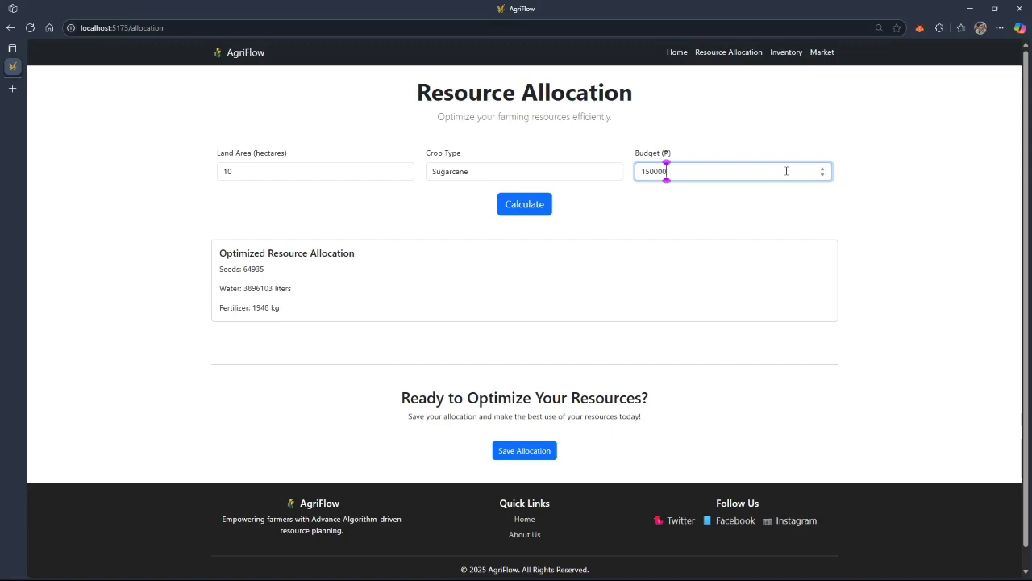
{"action": "key", "text": "Home"}
{"action": "key", "text": "Delete"}
{"action": "type", "text": "2"}
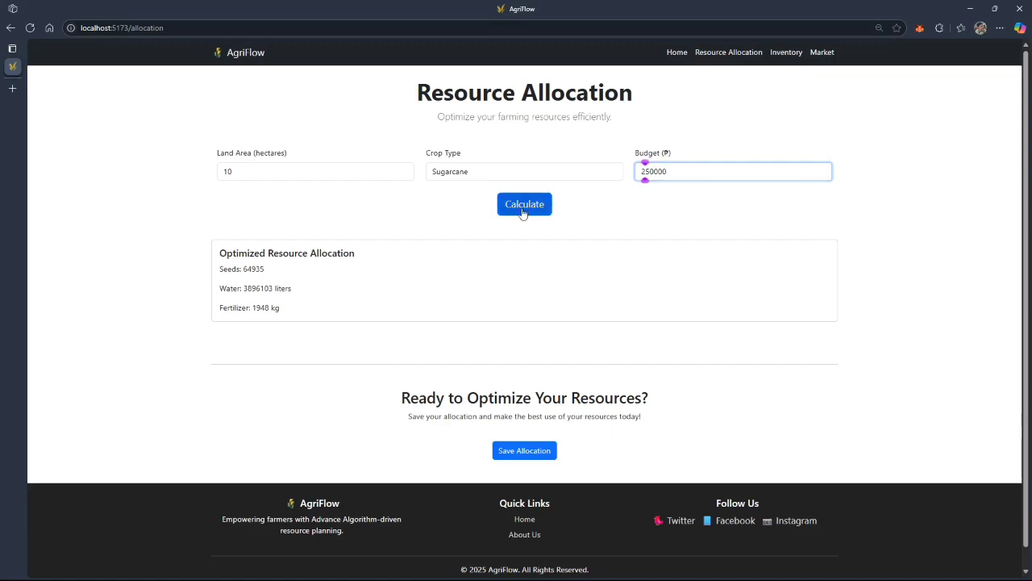
{"action": "left_click", "coordinate": [523, 211]}
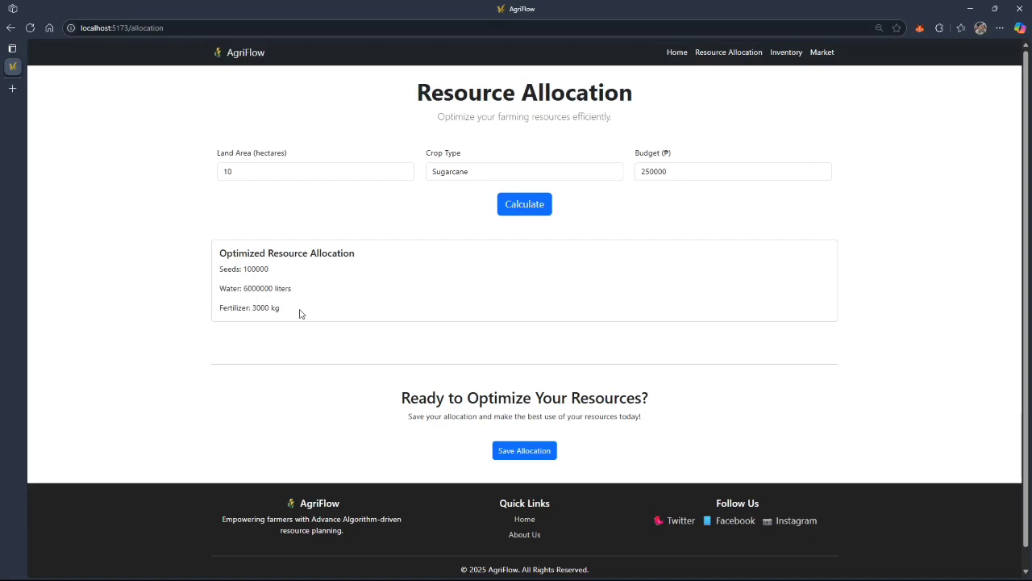
- Increase the resource allocation budget to 450000 pesos
{"action": "key", "text": "BackSpace"}
{"action": "type", "text": "4"}
- Switch to VS Code, open CalculateResourceAllocation.ts and compare sugarcane's per-hectare requirements with the allocation results in the browser
{"action": "key", "text": "alt+Tab"}
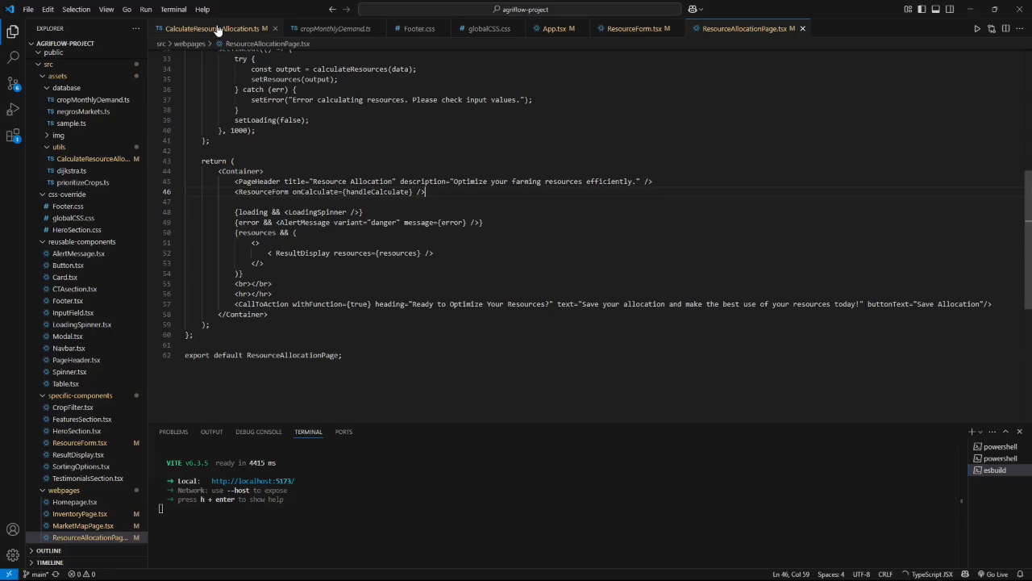
{"action": "left_click", "coordinate": [217, 30]}
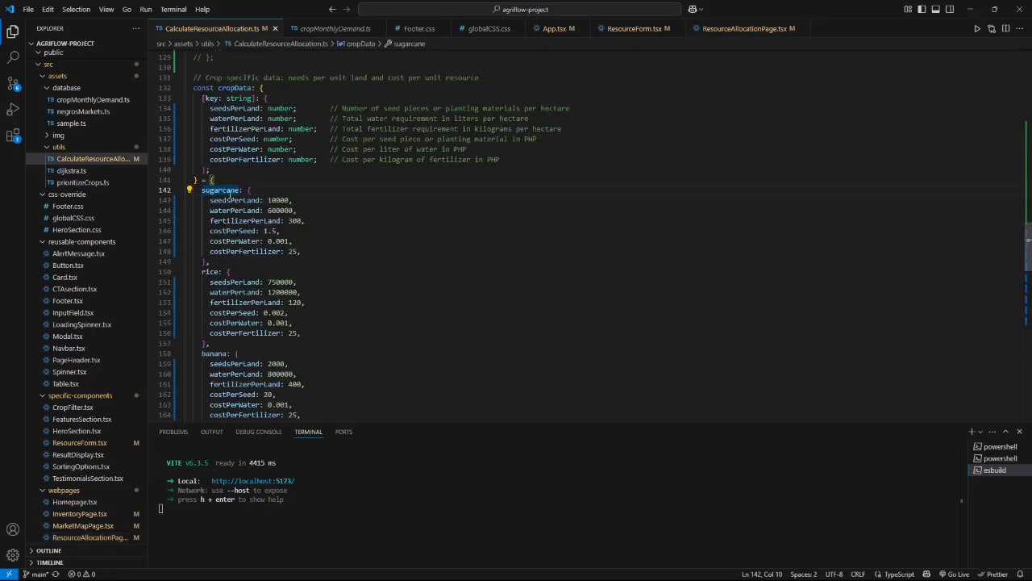
{"action": "left_click_drag", "start_coordinate": [286, 200], "coordinate": [268, 201]}
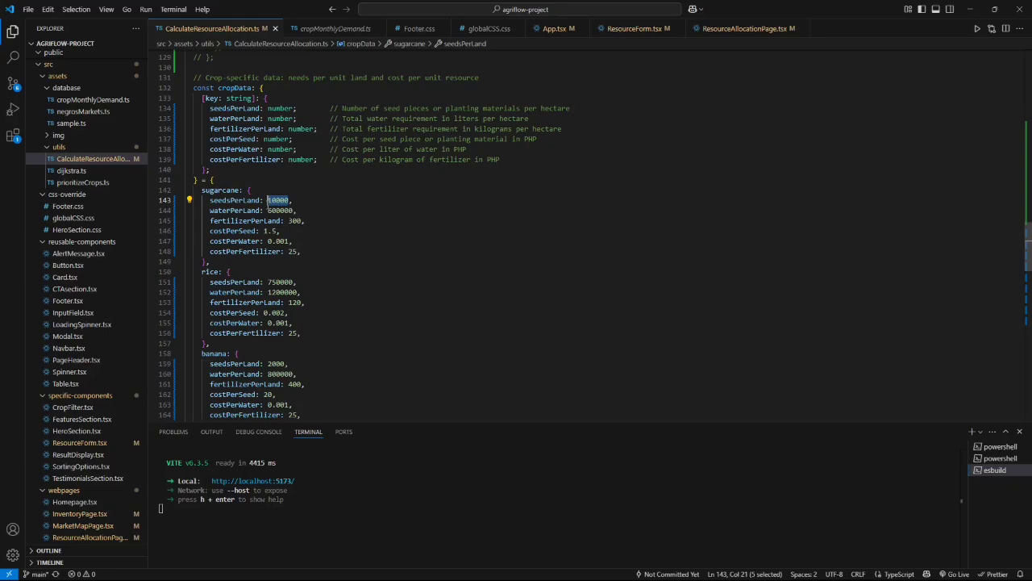
{"action": "key", "text": "alt+Tab"}
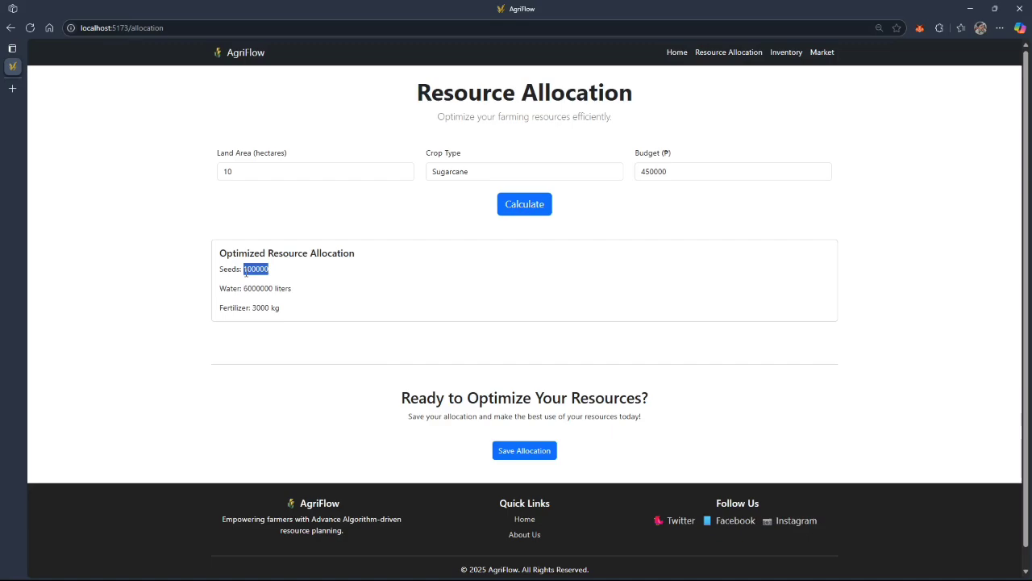
{"action": "key", "text": "alt+Tab"}
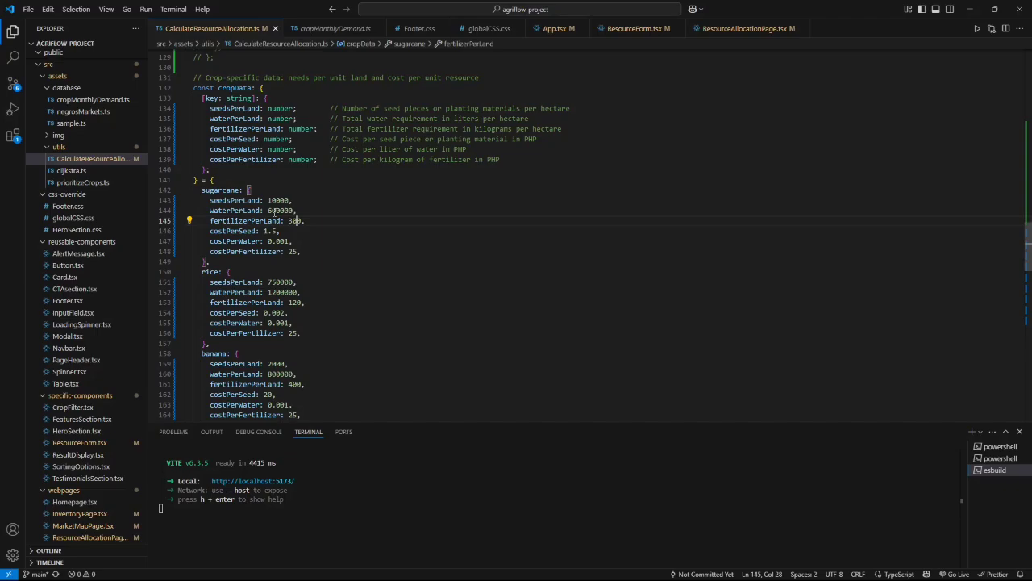
{"action": "key", "text": "alt+Tab"}
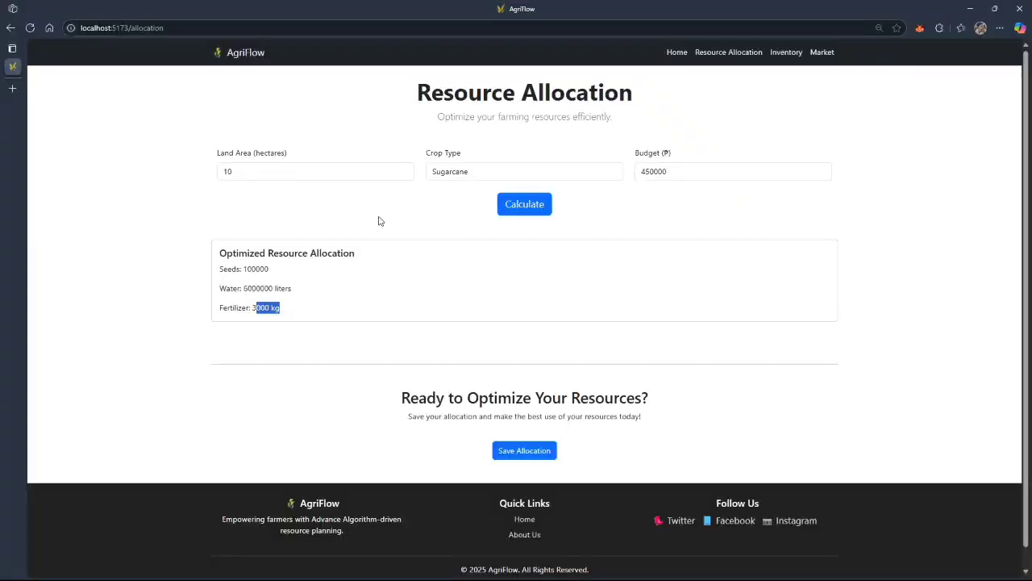
- Set the budget back to 50000 pesos and recalculate the allocation
{"action": "double_click", "coordinate": [684, 175]}
{"action": "type", "text": "500"}
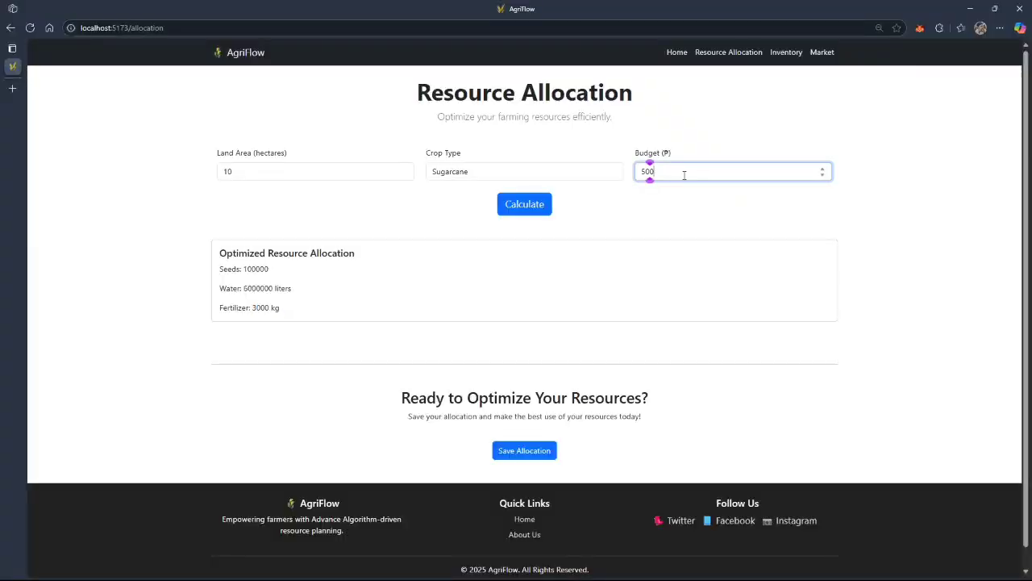
{"action": "type", "text": "00"}
{"action": "key", "text": "Return"}
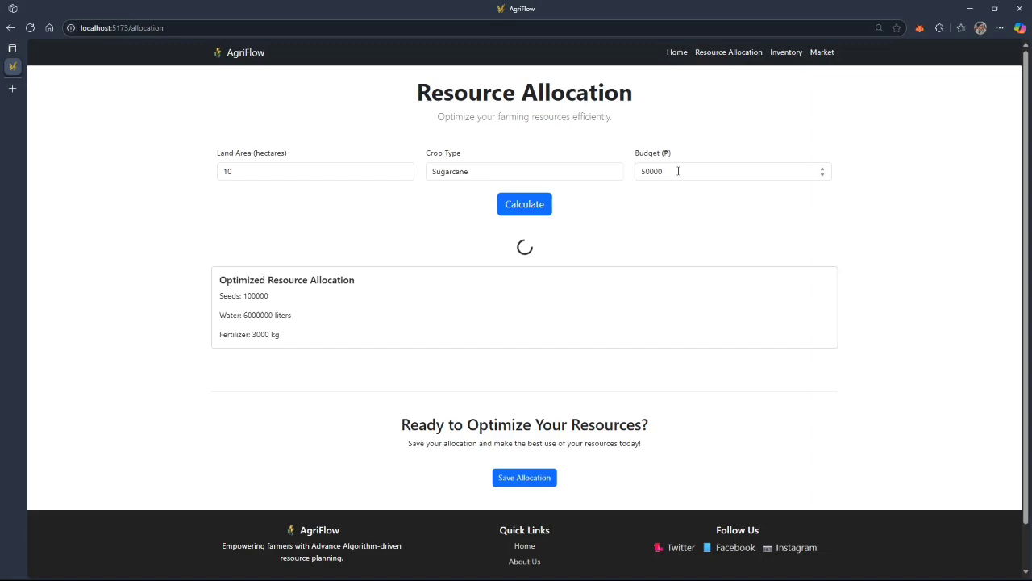
- Recalculate the allocation with a budget of 40000 pesos and examine the resulting resource amounts
{"action": "double_click", "coordinate": [703, 171]}
{"action": "type", "text": "40000"}
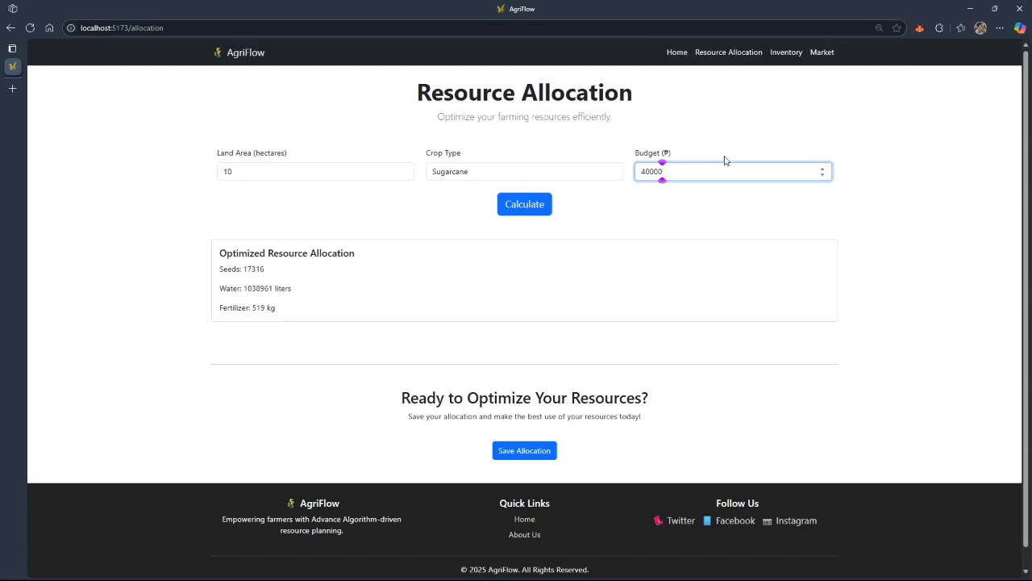
{"action": "left_click", "coordinate": [284, 310]}
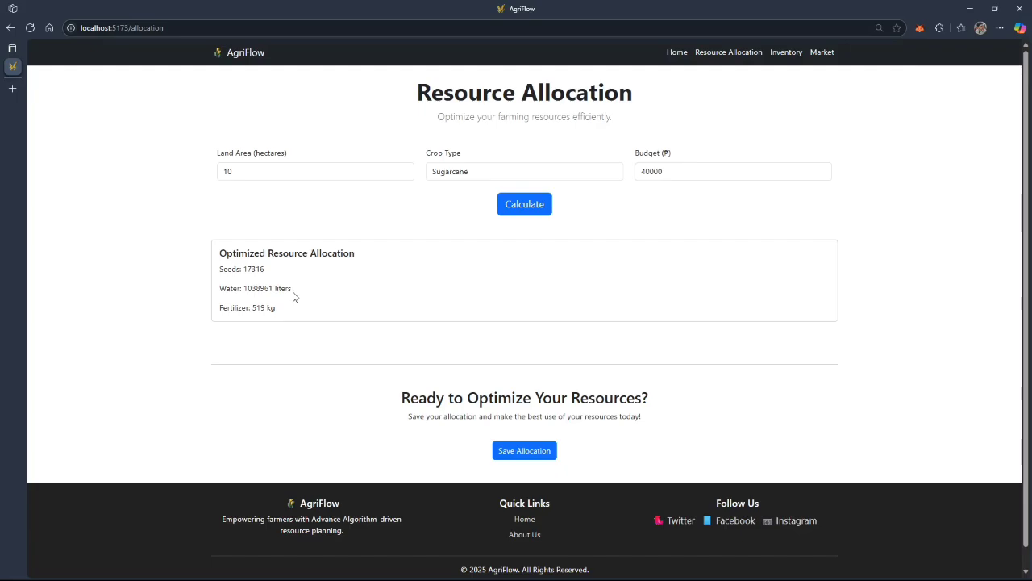
{"action": "triple_click", "coordinate": [293, 296]}
{"action": "left_click", "coordinate": [352, 307]}
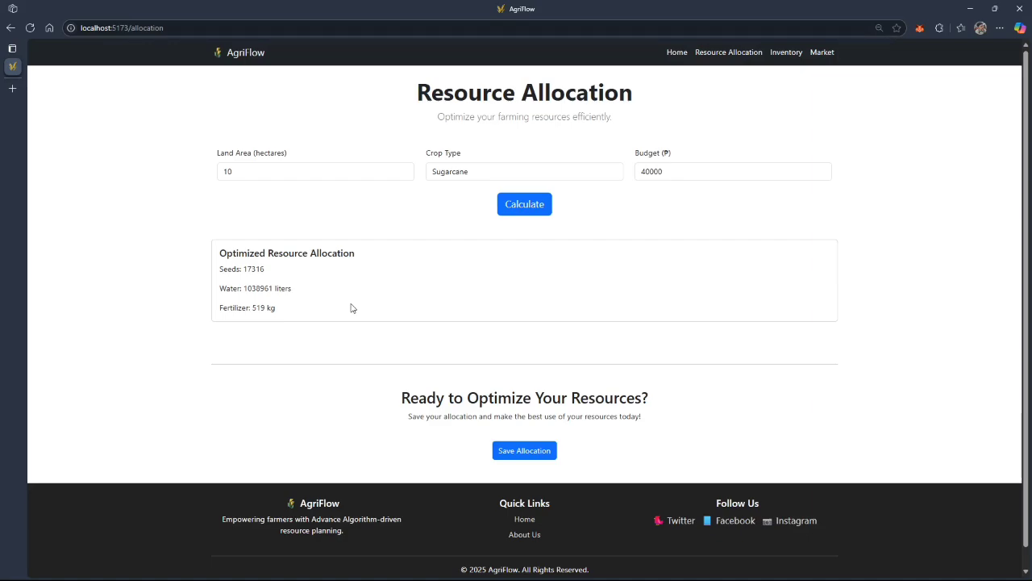
- Open the Inventory page and add 100 tons of Sugarcane to the farmer crop inventory
{"action": "left_click", "coordinate": [784, 53]}
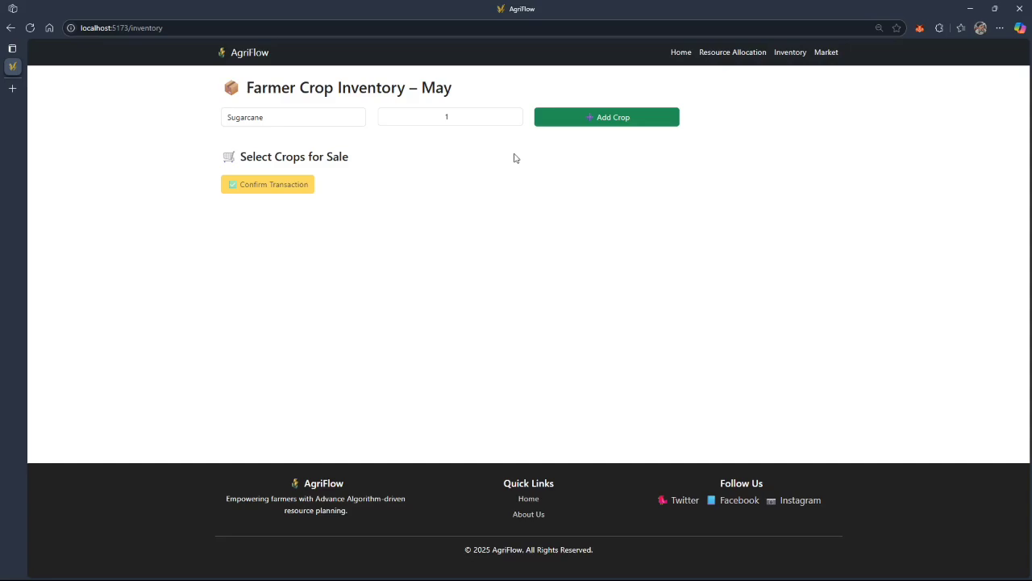
{"action": "left_click", "coordinate": [469, 119]}
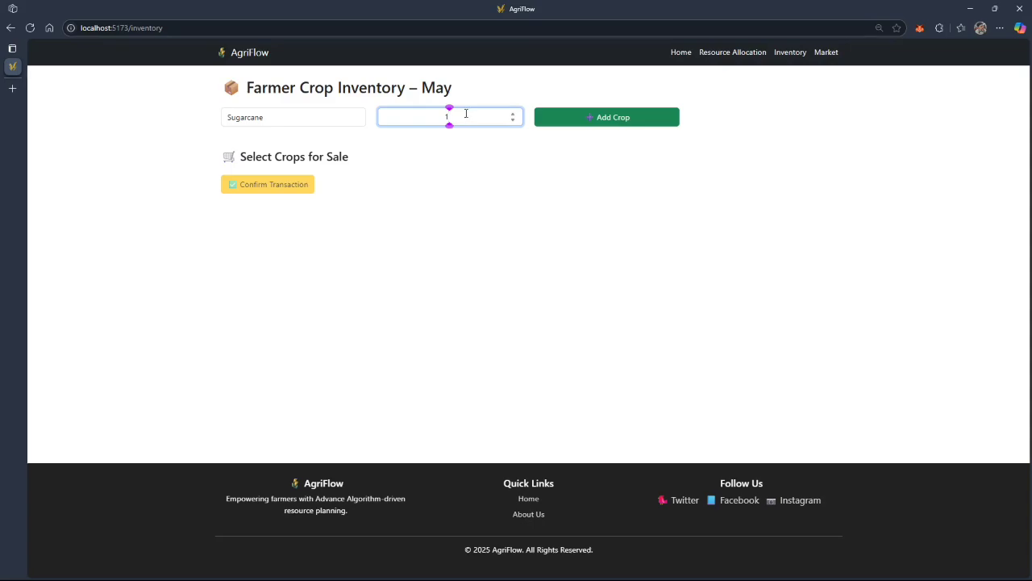
{"action": "type", "text": "00"}
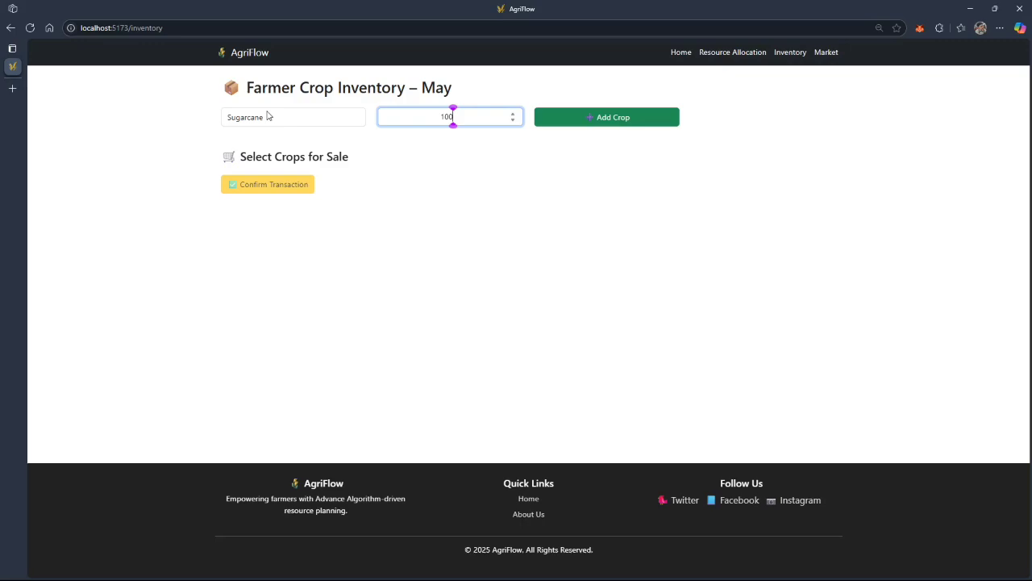
{"action": "left_click", "coordinate": [586, 121]}
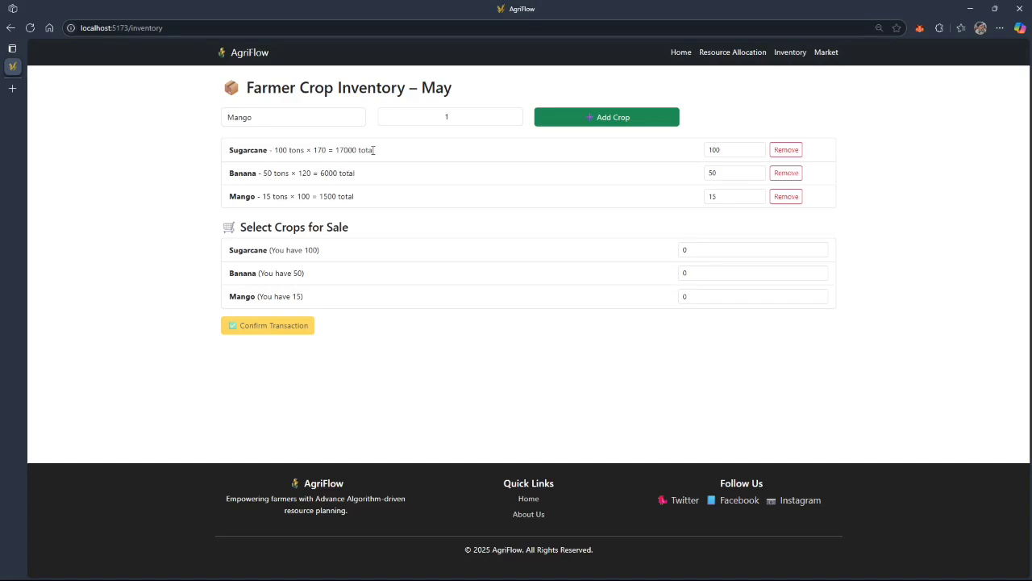
- Examine the total values of the Sugarcane, Banana and Mango entries in the crop inventory
{"action": "left_click_drag", "start_coordinate": [374, 150], "coordinate": [328, 150]}
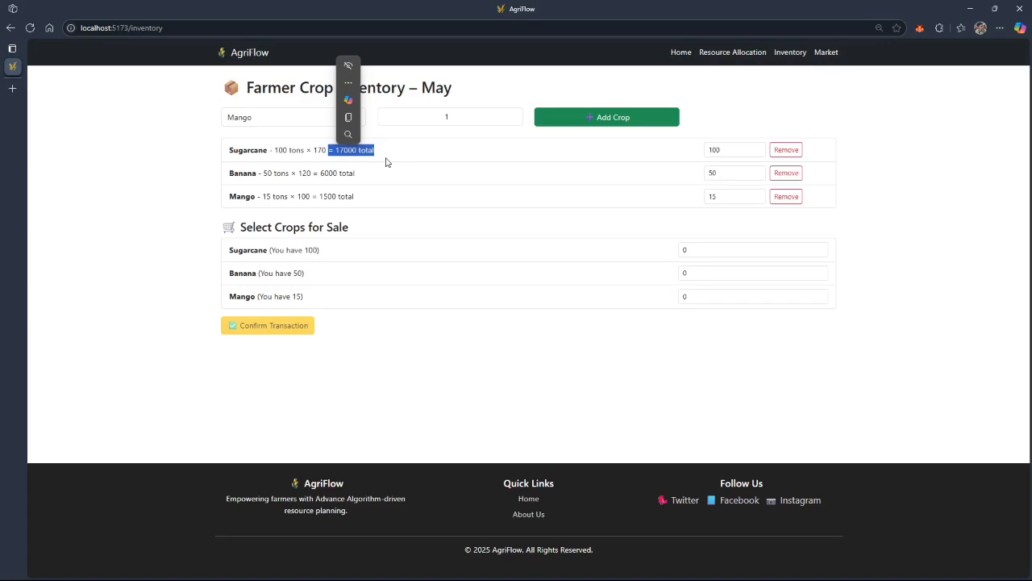
{"action": "left_click_drag", "start_coordinate": [361, 173], "coordinate": [265, 176]}
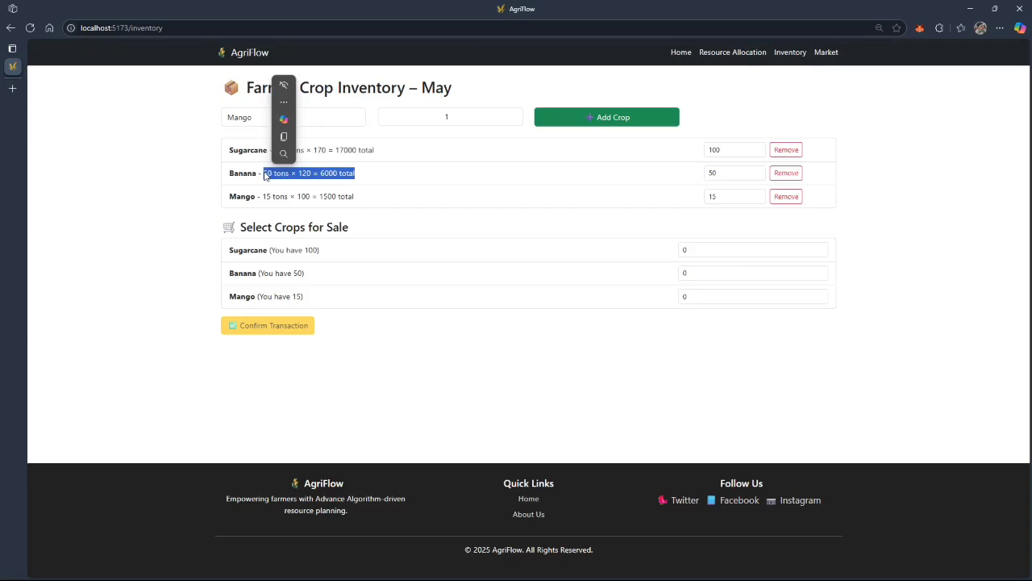
{"action": "left_click_drag", "start_coordinate": [266, 176], "coordinate": [321, 175]}
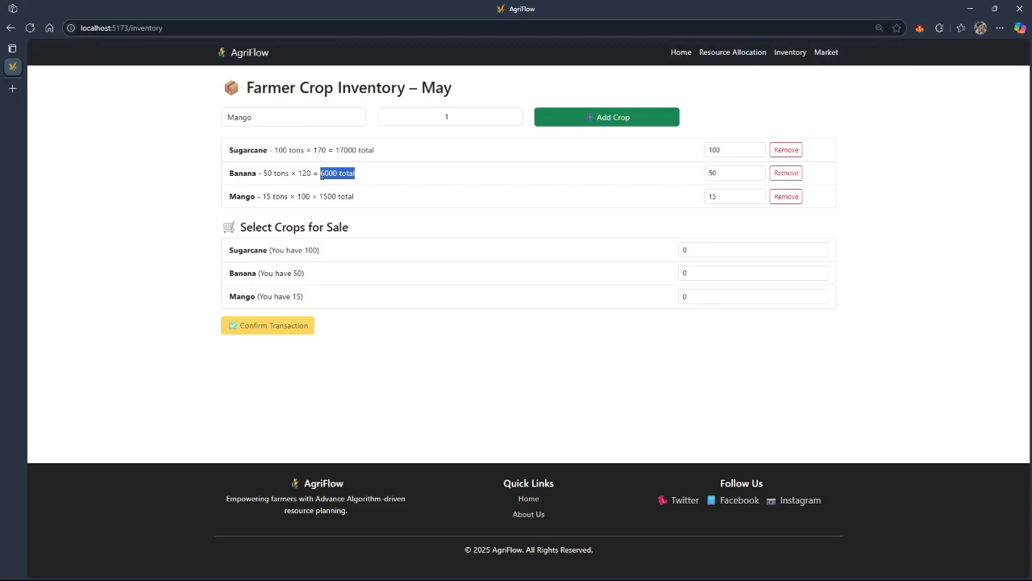
{"action": "left_click_drag", "start_coordinate": [320, 196], "coordinate": [355, 196]}
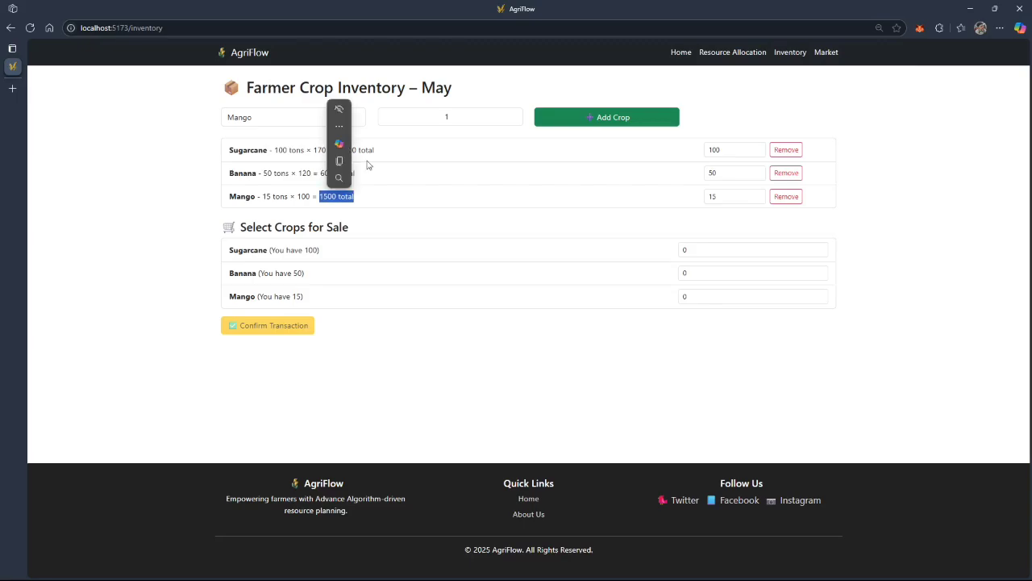
- Examine the Sugarcane entry's tonnage, rate and total in the inventory, and the list of selectable crops
{"action": "left_click", "coordinate": [474, 151]}
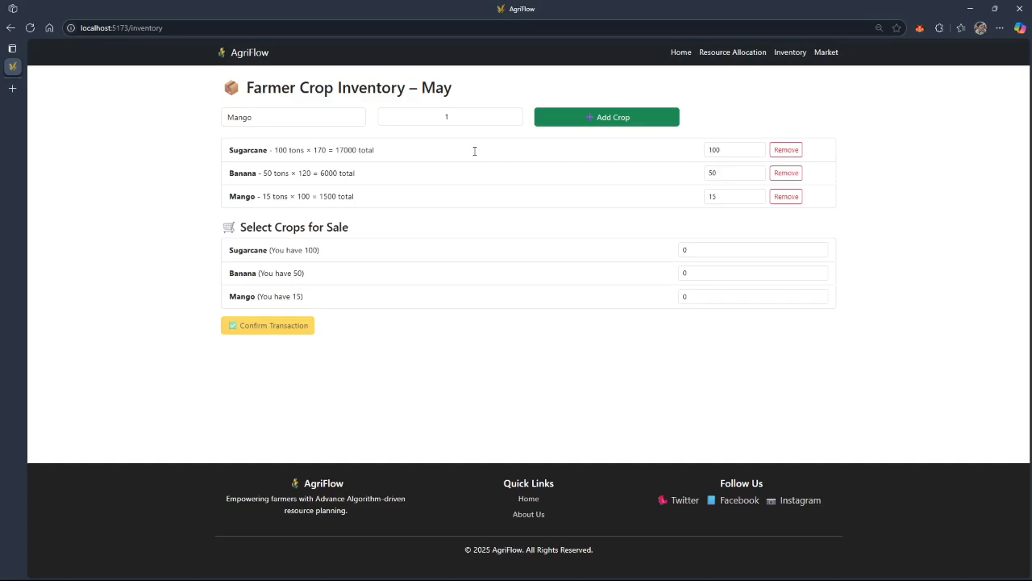
{"action": "left_click_drag", "start_coordinate": [474, 150], "coordinate": [351, 150]}
{"action": "left_click", "coordinate": [302, 150]}
{"action": "left_click_drag", "start_coordinate": [304, 150], "coordinate": [275, 150]}
{"action": "left_click_drag", "start_coordinate": [377, 151], "coordinate": [278, 161]}
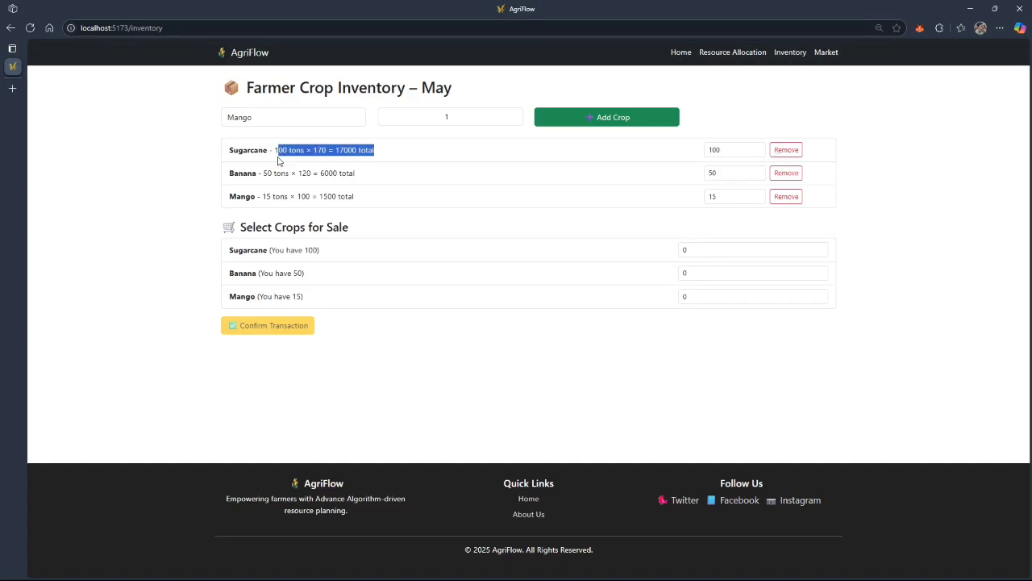
{"action": "left_click_drag", "start_coordinate": [278, 160], "coordinate": [225, 154]}
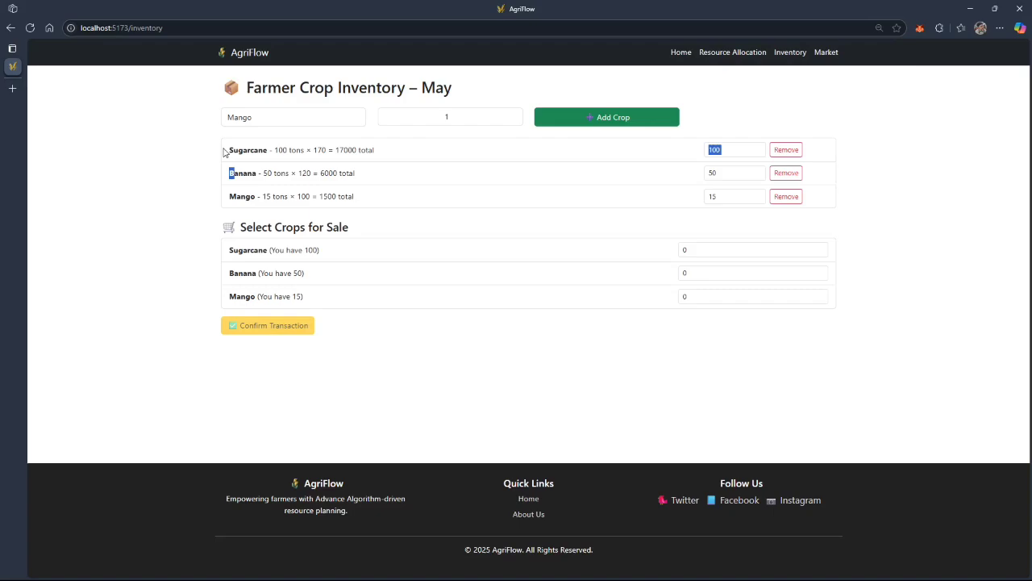
{"action": "left_click", "coordinate": [337, 121]}
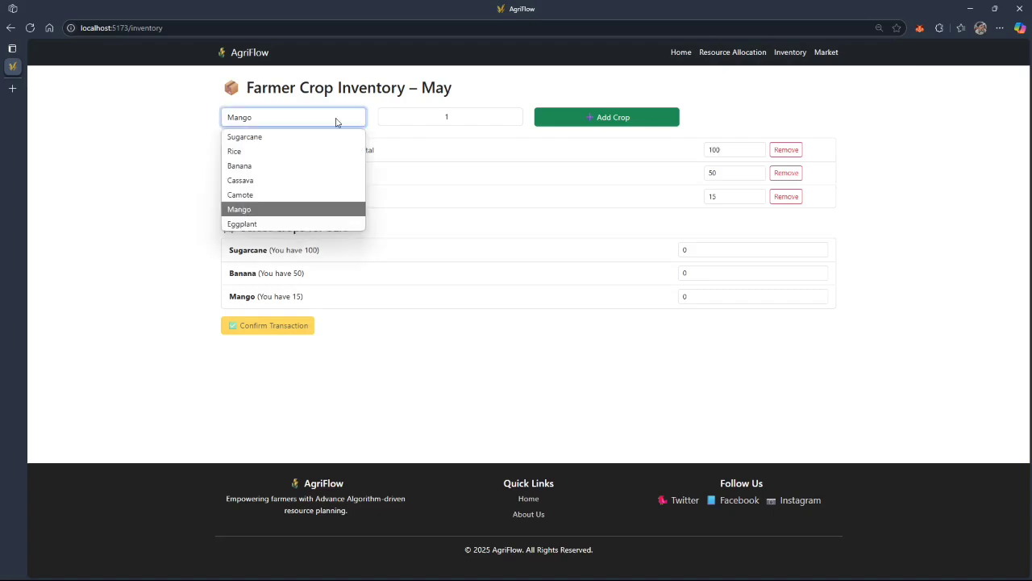
{"action": "left_click", "coordinate": [337, 122]}
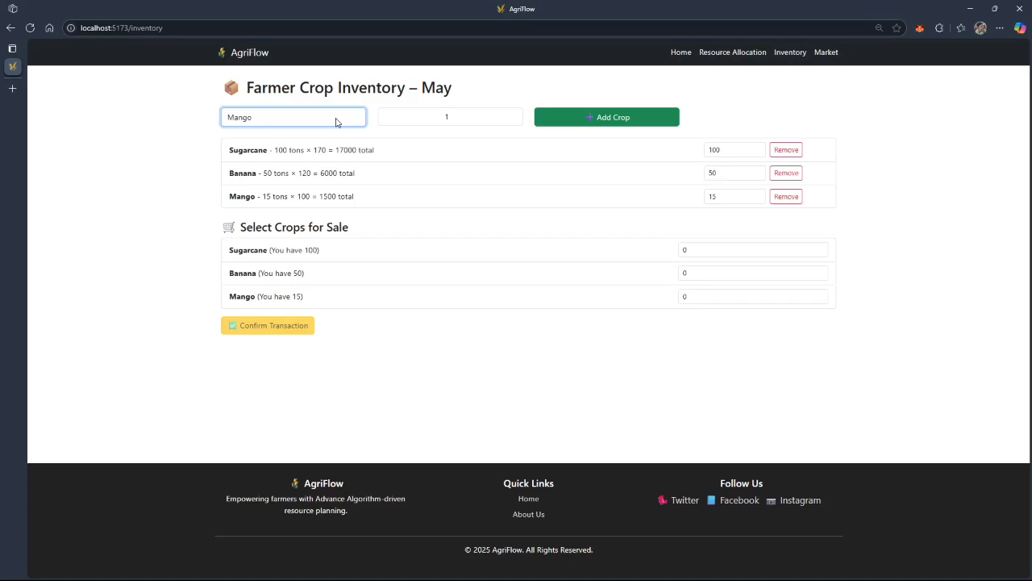
- Try to confirm a sale of 101 tons of Sugarcane
{"action": "left_click", "coordinate": [701, 251]}
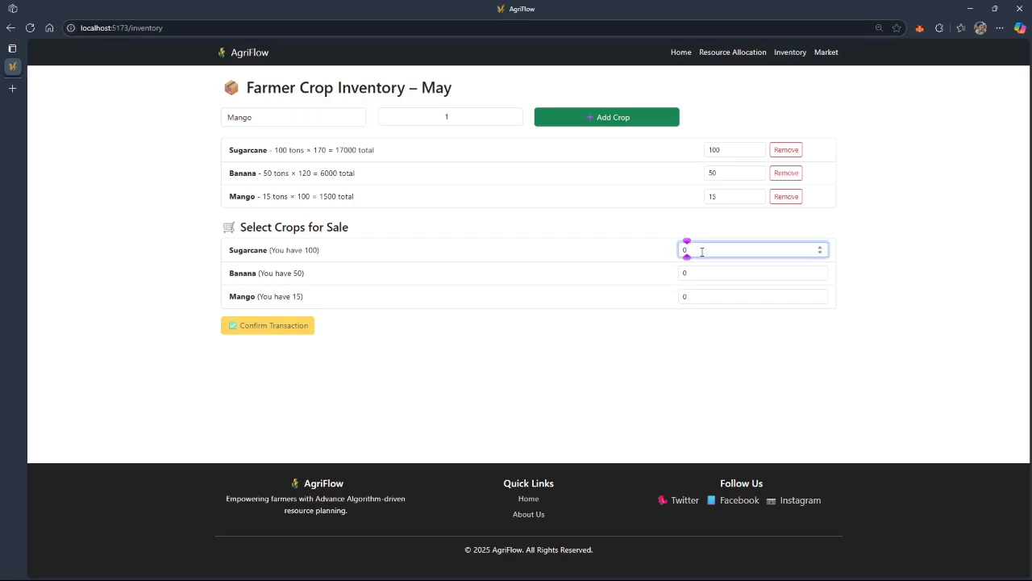
{"action": "left_click", "coordinate": [820, 248]}
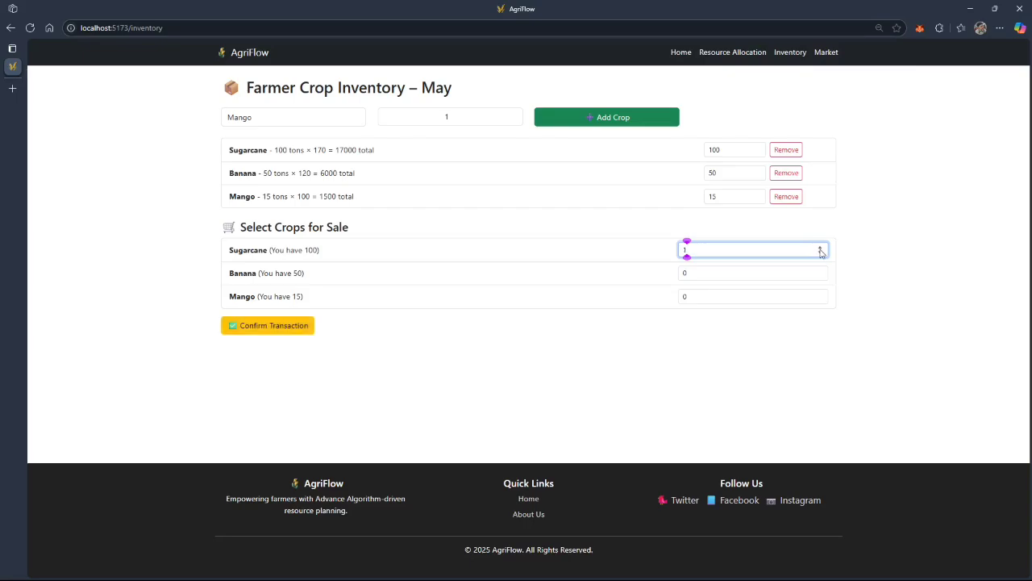
{"action": "type", "text": "01"}
{"action": "key", "text": "Return"}
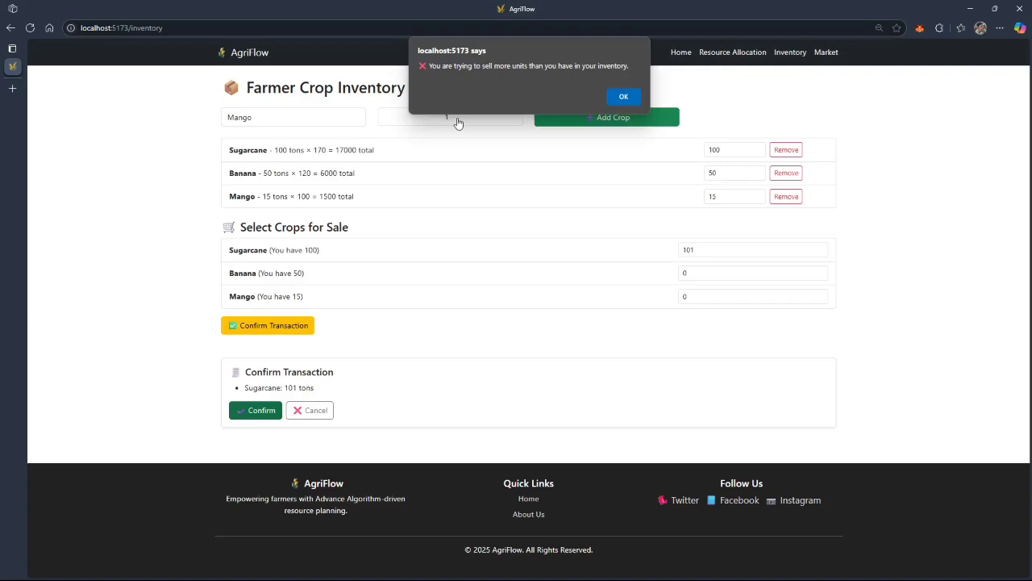
{"action": "left_click_drag", "start_coordinate": [441, 67], "coordinate": [632, 81]}
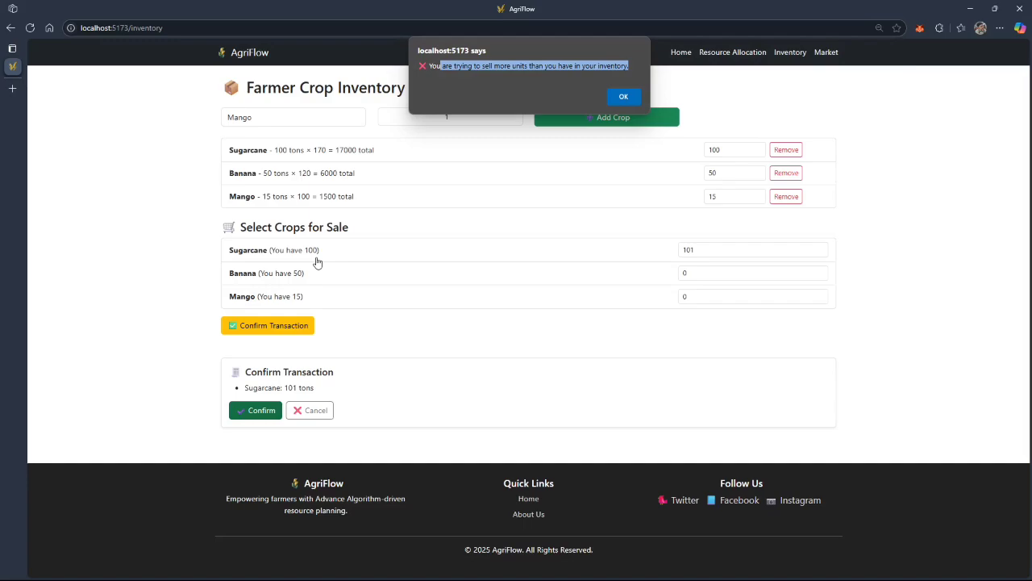
{"action": "key", "text": "Return"}
- Set the sale quantities to 100 tons of Sugarcane and 24 tons of Banana
{"action": "left_click", "coordinate": [821, 253]}
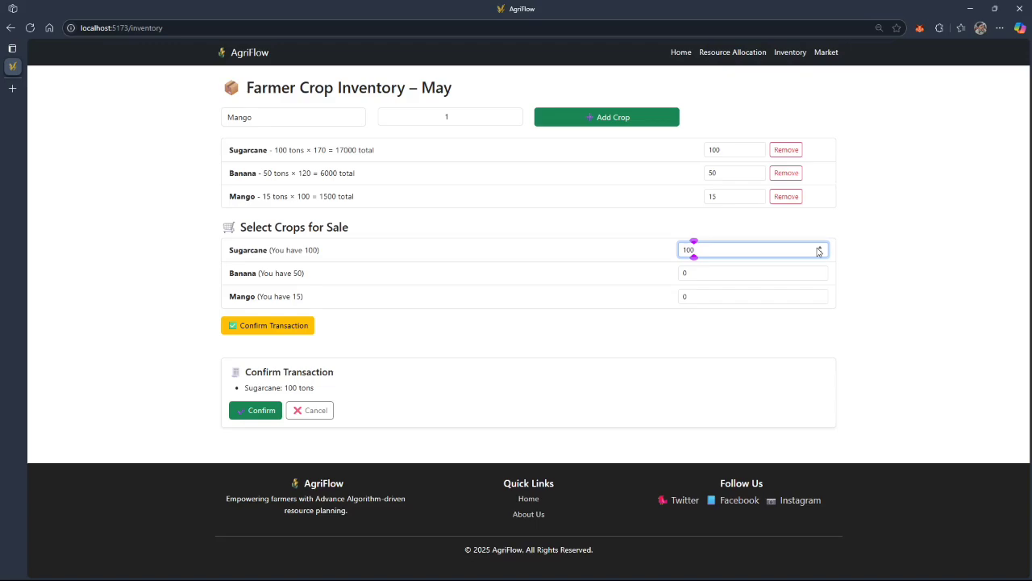
{"action": "key", "text": "ctrl+a"}
{"action": "double_click", "coordinate": [310, 250]}
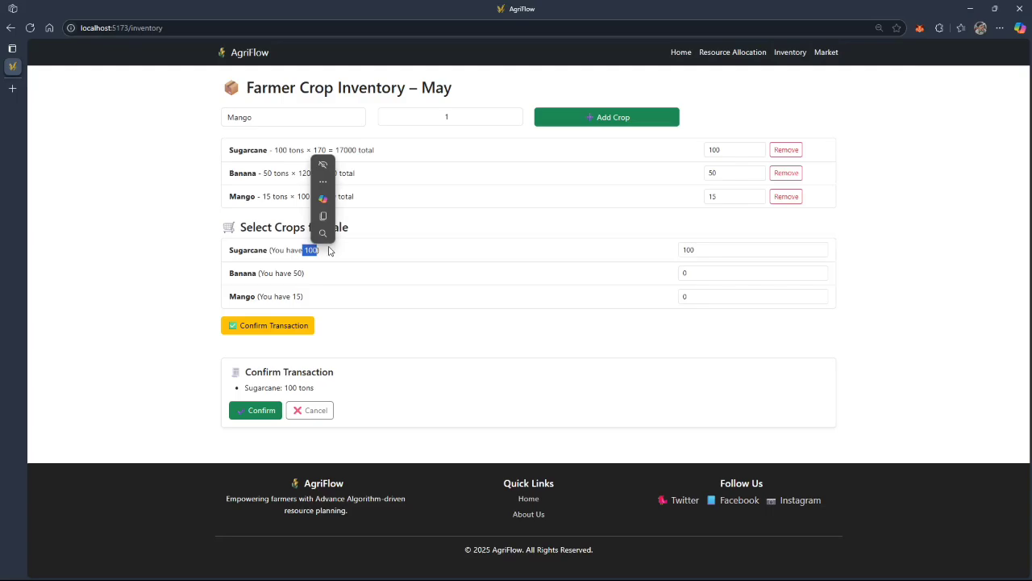
{"action": "left_click", "coordinate": [820, 254]}
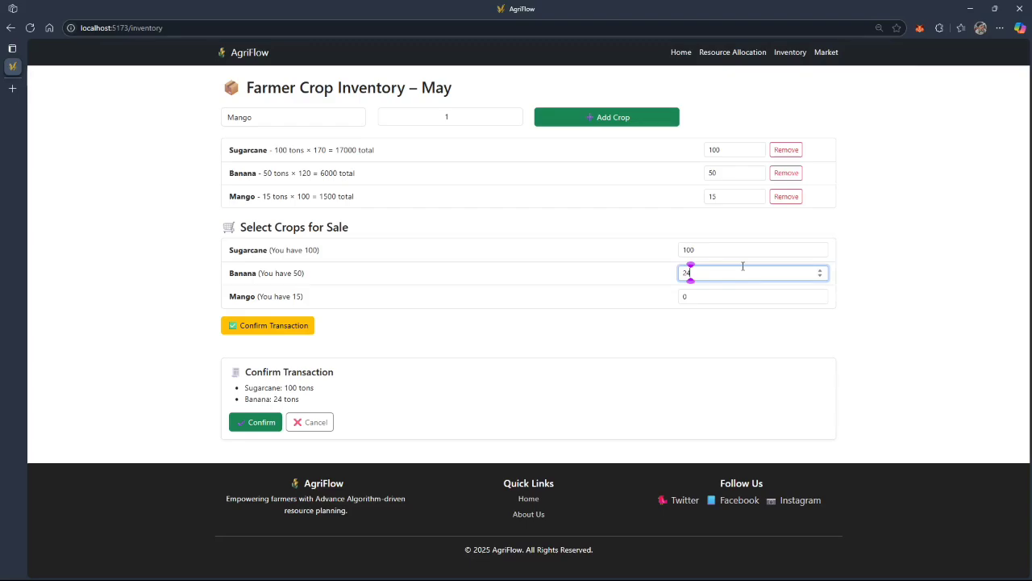
- Set the Sugarcane sale quantity to 95 tons and compare it with the available stock
{"action": "double_click", "coordinate": [688, 253]}
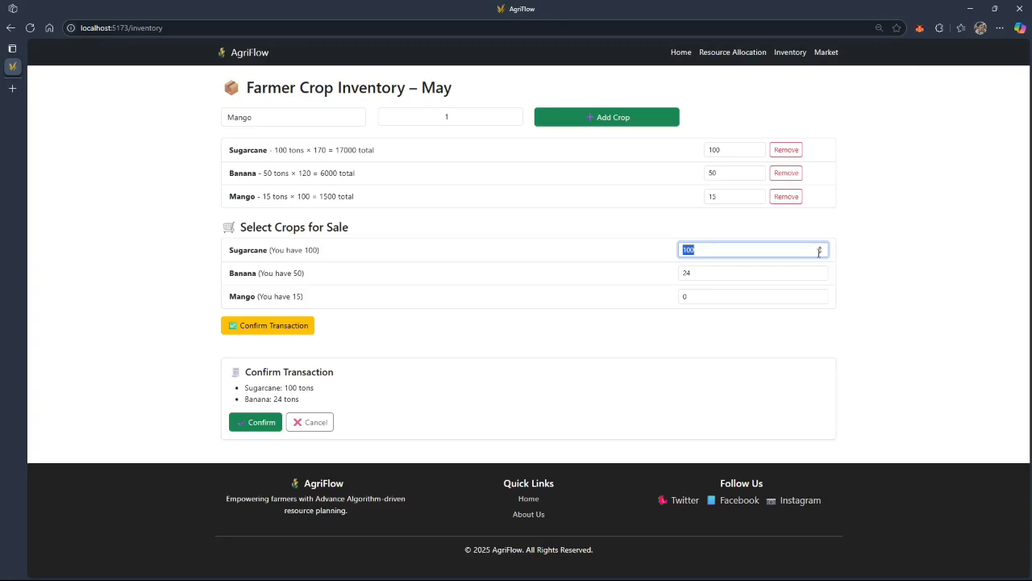
{"action": "type", "text": "95"}
{"action": "left_click_drag", "start_coordinate": [304, 250], "coordinate": [318, 250]}
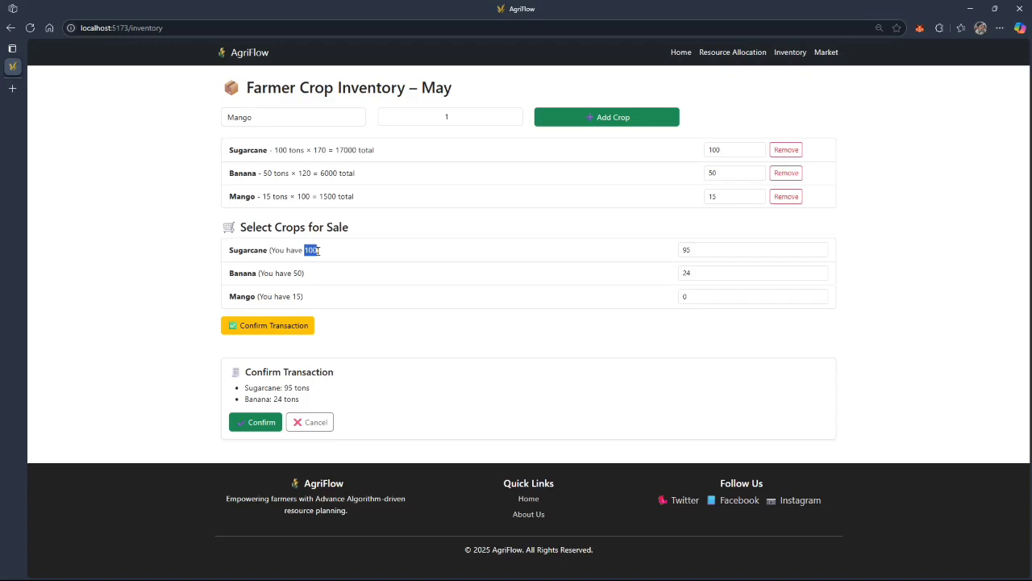
{"action": "key", "text": "Tab"}
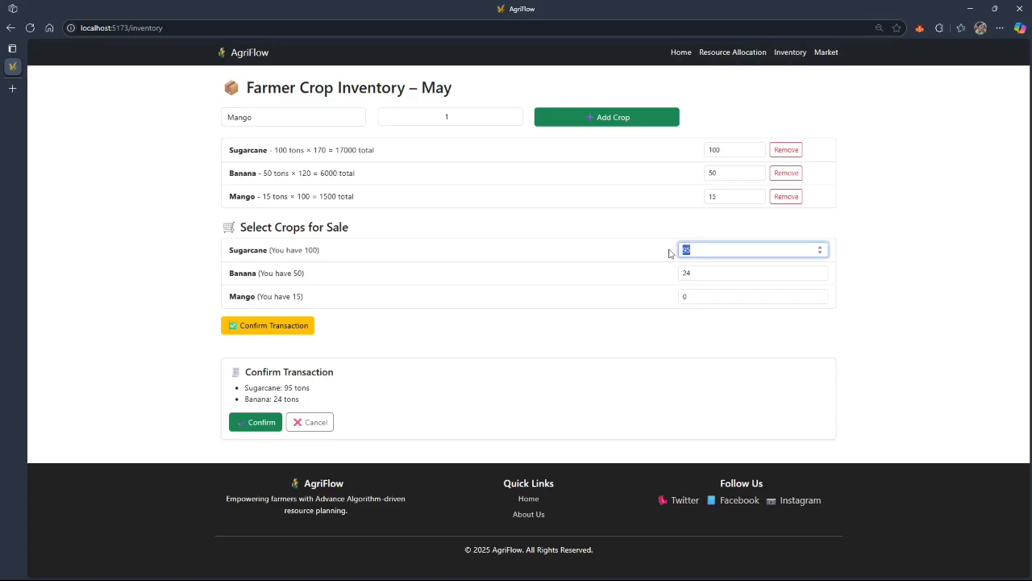
- Try to confirm a sale of 10000 tons of Sugarcane, and set its sale quantity to 76 tons
{"action": "type", "text": "10000"}
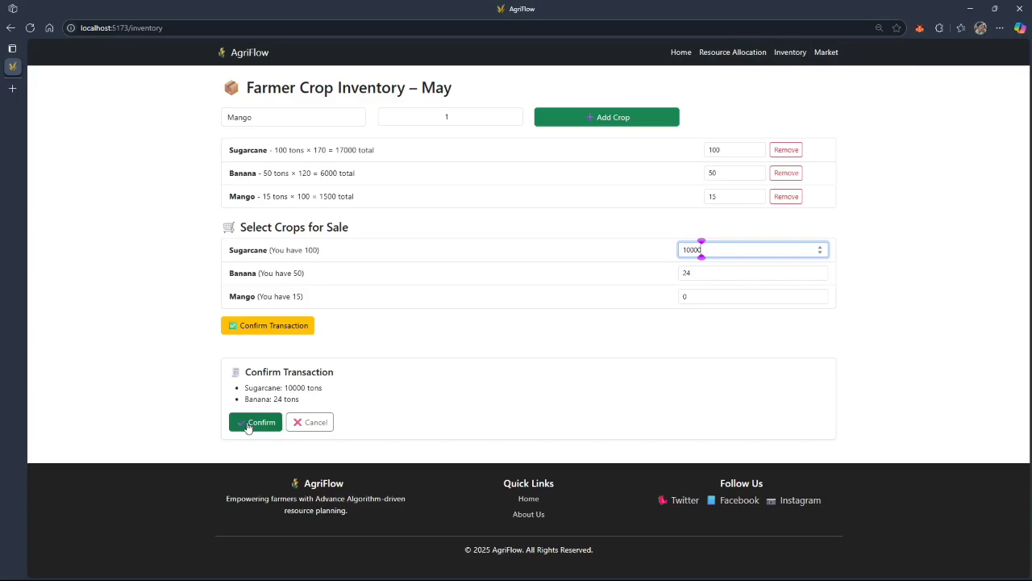
{"action": "left_click", "coordinate": [248, 427]}
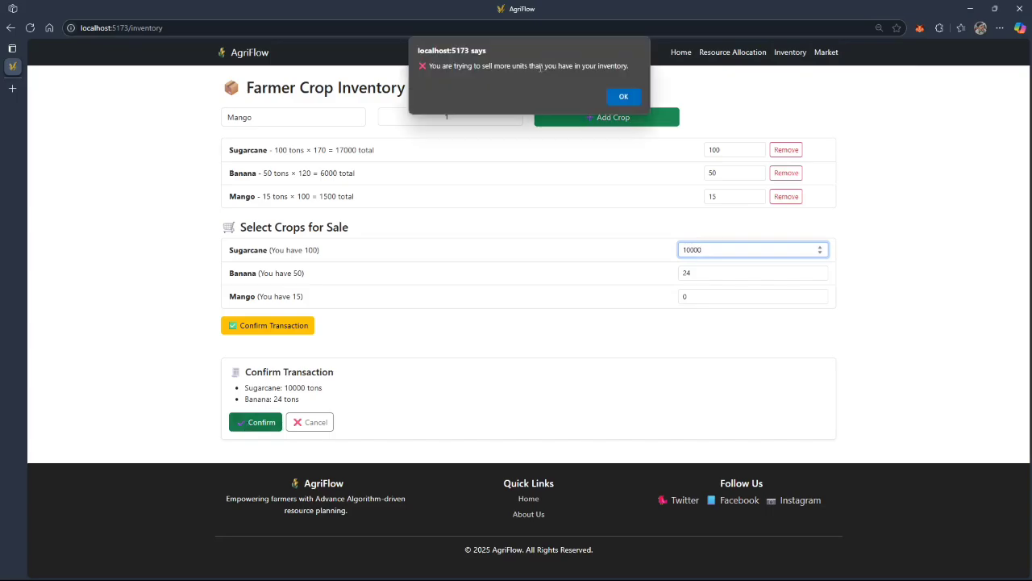
{"action": "left_click", "coordinate": [623, 96]}
{"action": "type", "text": "76"}
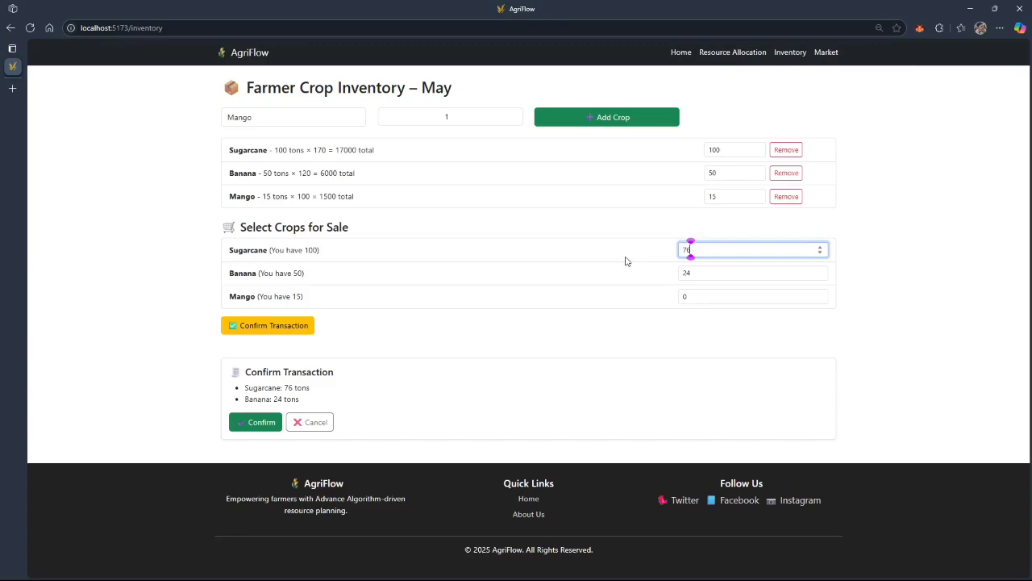
- Switch to Visual Studio Code and check Sugarcane's May demand value in cropMonthlyDemand.ts
{"action": "key", "text": "alt+Tab"}
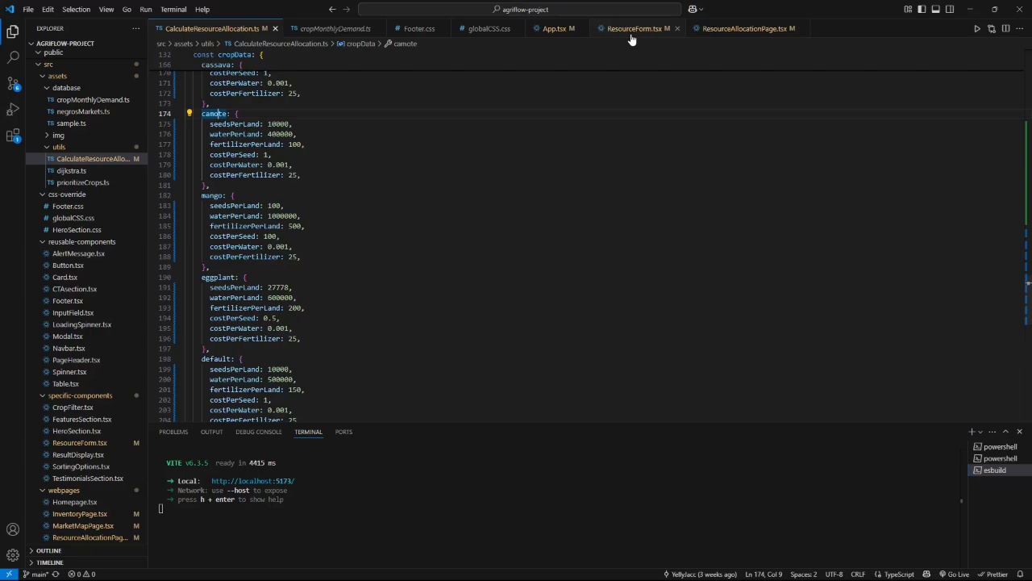
{"action": "left_click", "coordinate": [336, 28]}
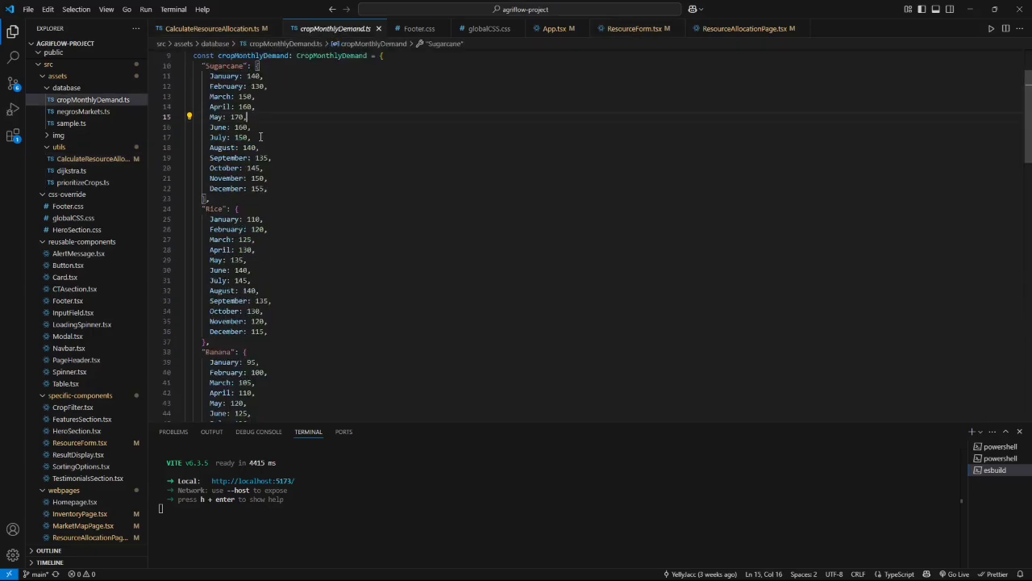
{"action": "scroll", "coordinate": [386, 171], "scroll_direction": "up", "scroll_amount": 3}
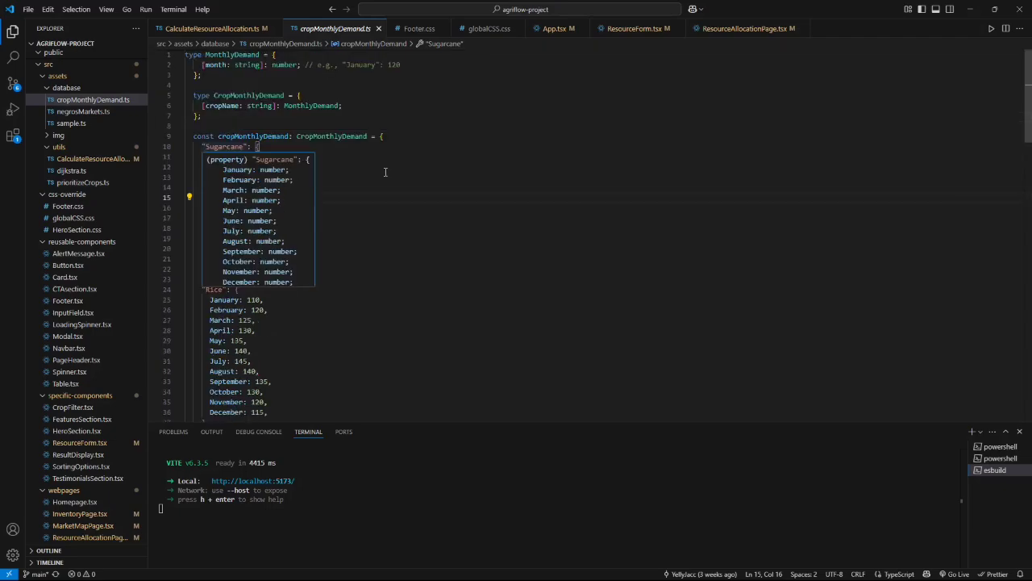
{"action": "left_click_drag", "start_coordinate": [241, 197], "coordinate": [231, 198]}
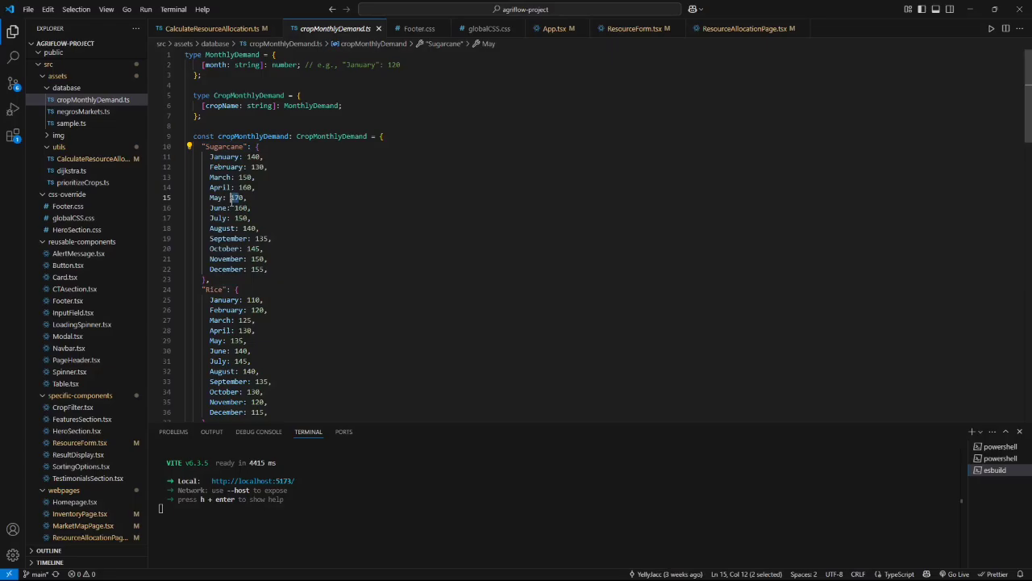
- Switch back to the browser and examine how the Banana and Sugarcane totals are calculated from tons and monthly value
{"action": "key", "text": "alt+Tab"}
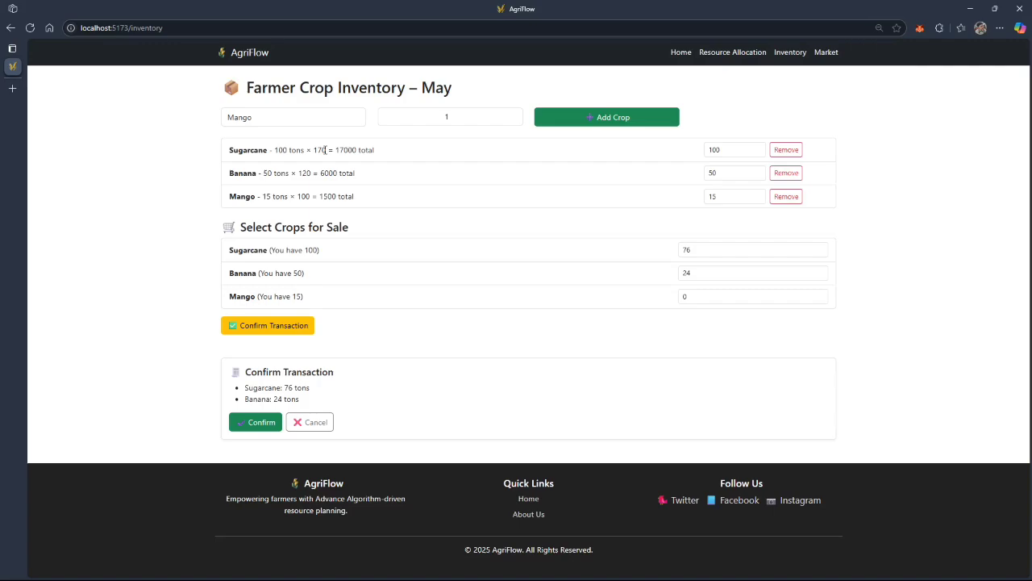
{"action": "left_click_drag", "start_coordinate": [289, 172], "coordinate": [263, 173]}
{"action": "left_click_drag", "start_coordinate": [320, 172], "coordinate": [361, 172]}
{"action": "left_click_drag", "start_coordinate": [274, 150], "coordinate": [304, 150]}
{"action": "left_click_drag", "start_coordinate": [318, 150], "coordinate": [327, 150]}
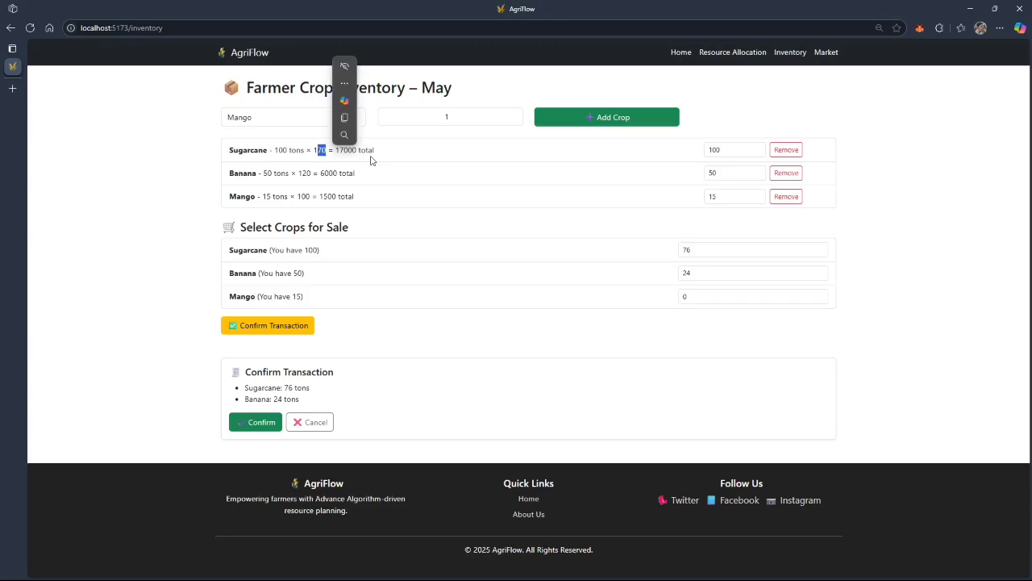
{"action": "left_click_drag", "start_coordinate": [371, 160], "coordinate": [228, 155]}
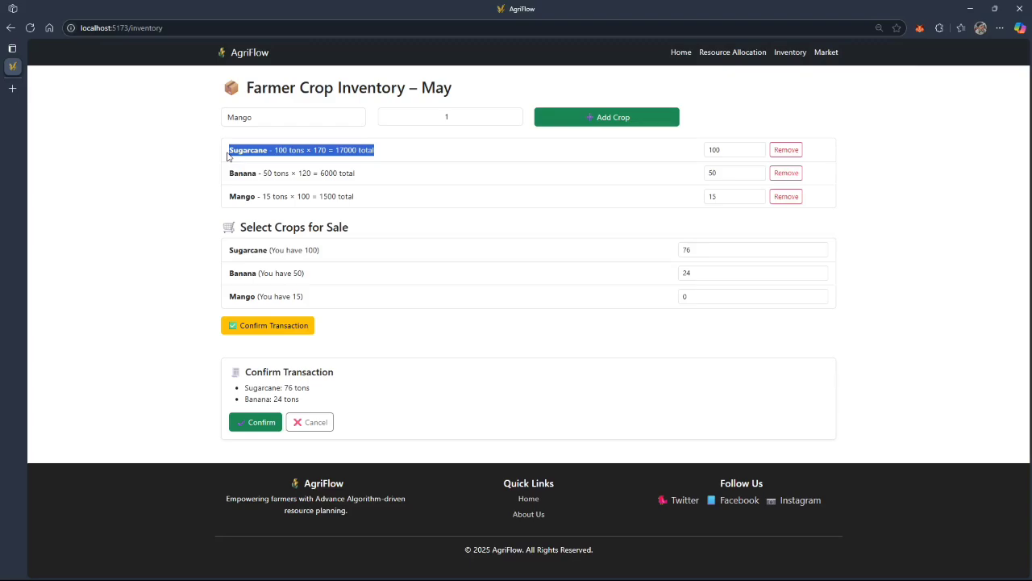
{"action": "left_click", "coordinate": [495, 160]}
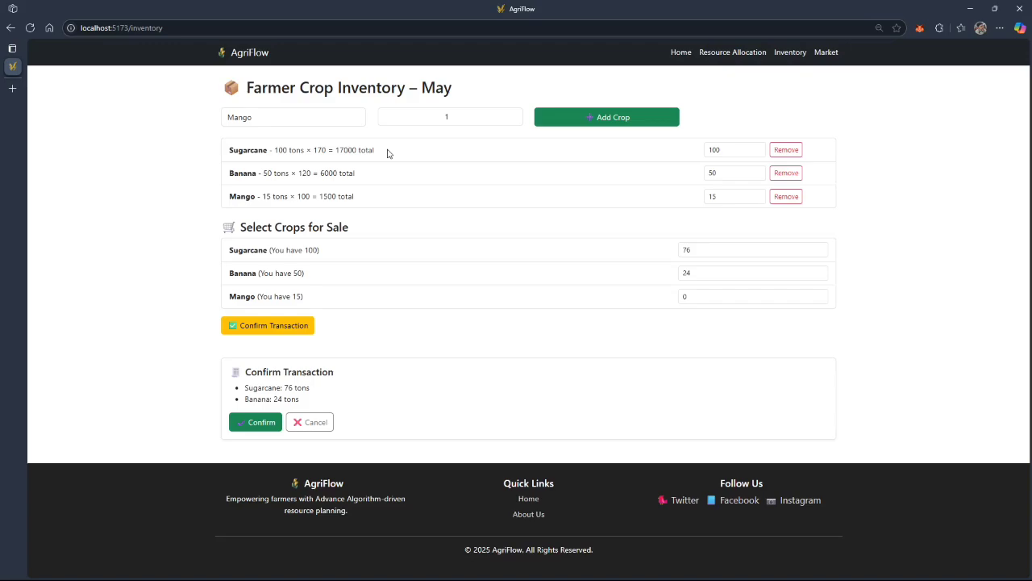
- Confirm the sale of 76 tons of Sugarcane and 24 tons of Banana, and examine the transaction's JSON data
{"action": "scroll", "coordinate": [533, 288], "scroll_direction": "down", "scroll_amount": 2}
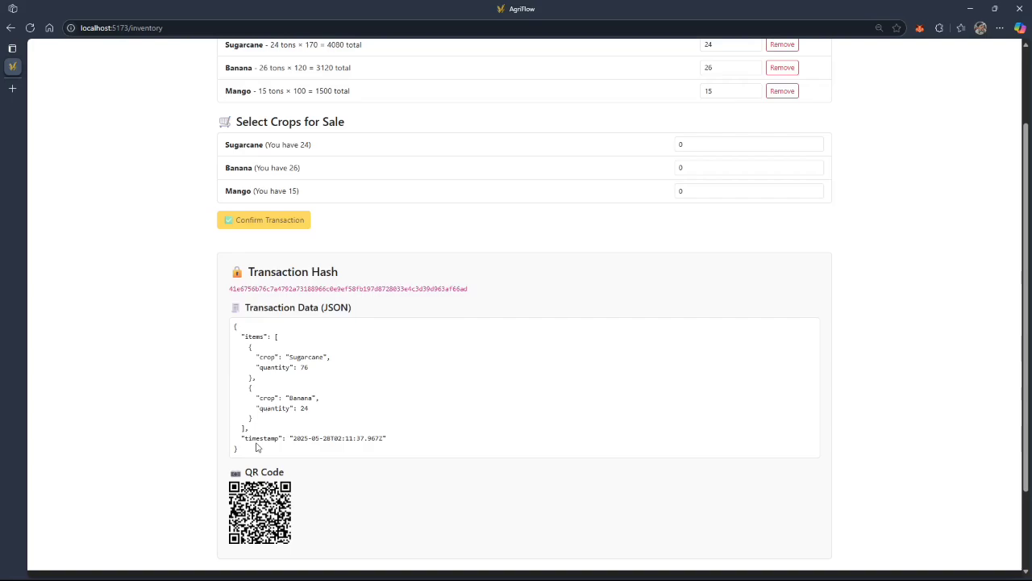
{"action": "left_click_drag", "start_coordinate": [258, 447], "coordinate": [233, 325]}
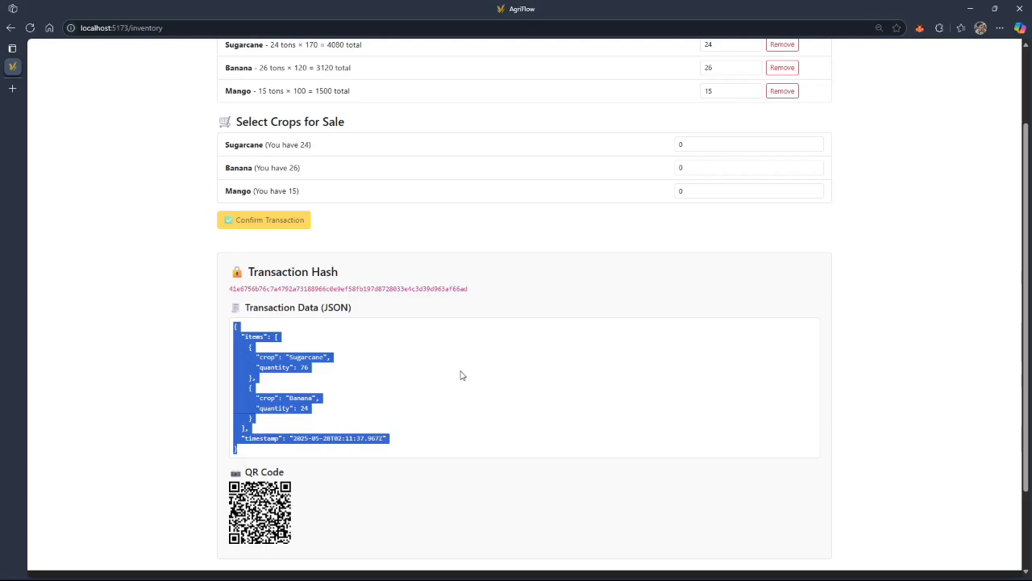
{"action": "scroll", "coordinate": [460, 375], "scroll_direction": "down", "scroll_amount": 2}
{"action": "double_click", "coordinate": [304, 300]}
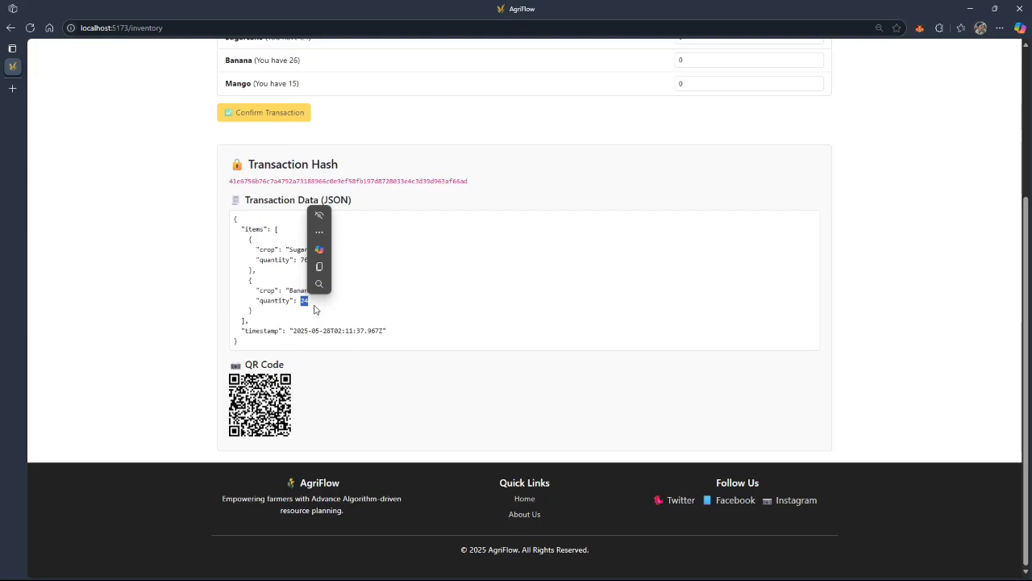
{"action": "left_click", "coordinate": [314, 310]}
- Review the updated inventory together with the transaction hash, JSON data and QR code
{"action": "scroll", "coordinate": [338, 386], "scroll_direction": "up", "scroll_amount": 1}
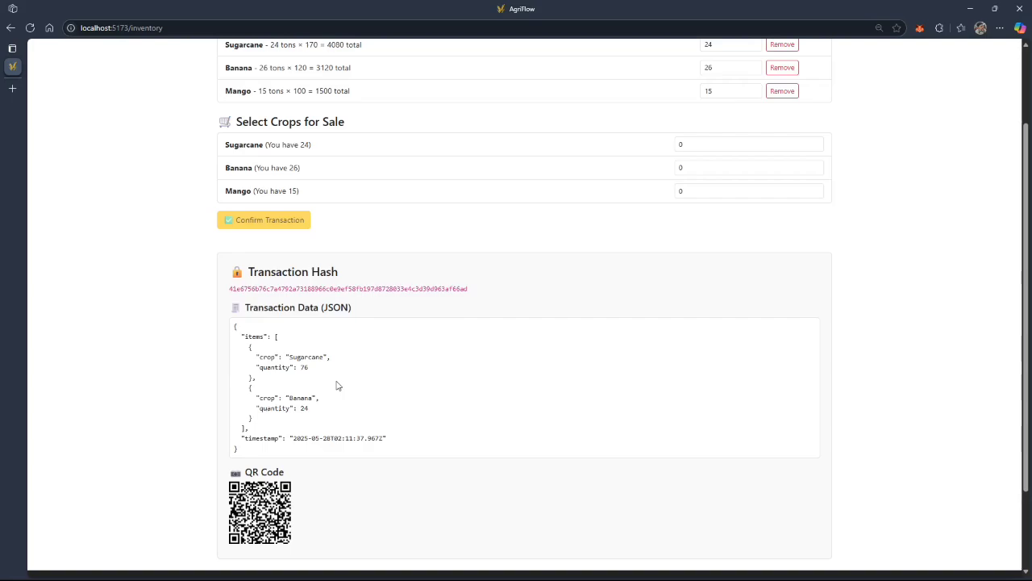
{"action": "scroll", "coordinate": [513, 412], "scroll_direction": "up", "scroll_amount": 1}
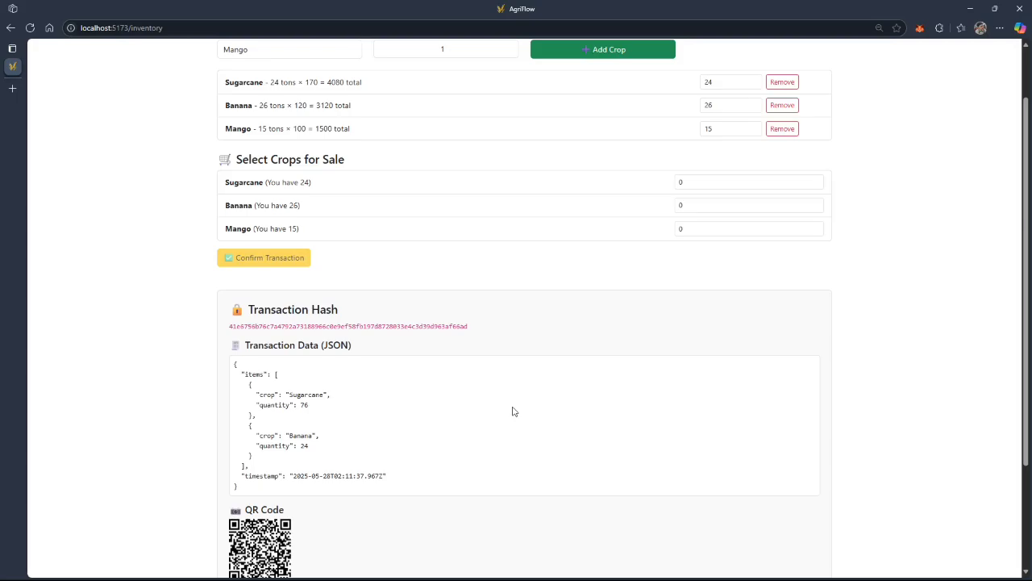
{"action": "scroll", "coordinate": [512, 411], "scroll_direction": "up", "scroll_amount": 1}
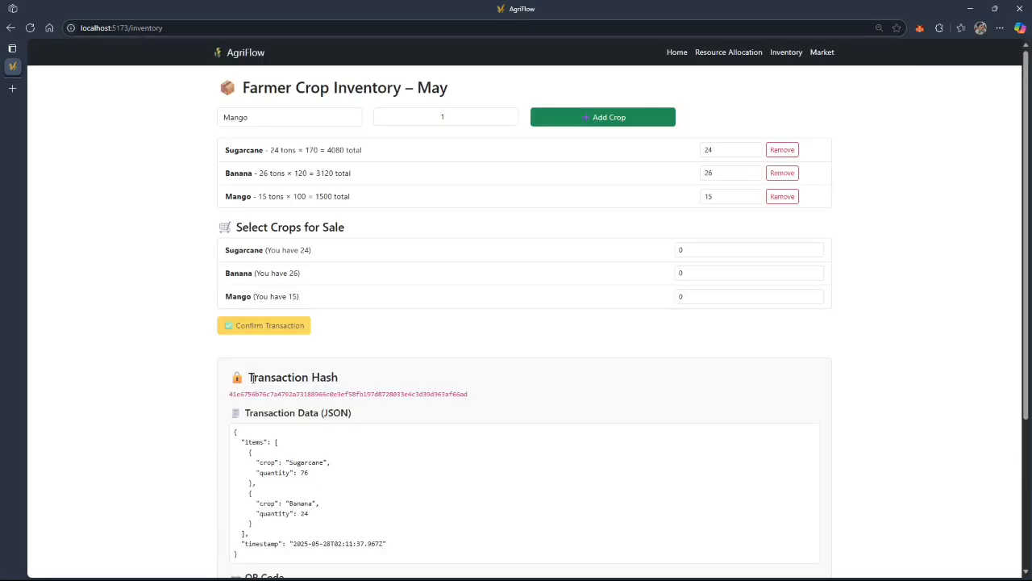
{"action": "left_click_drag", "start_coordinate": [251, 378], "coordinate": [531, 574]}
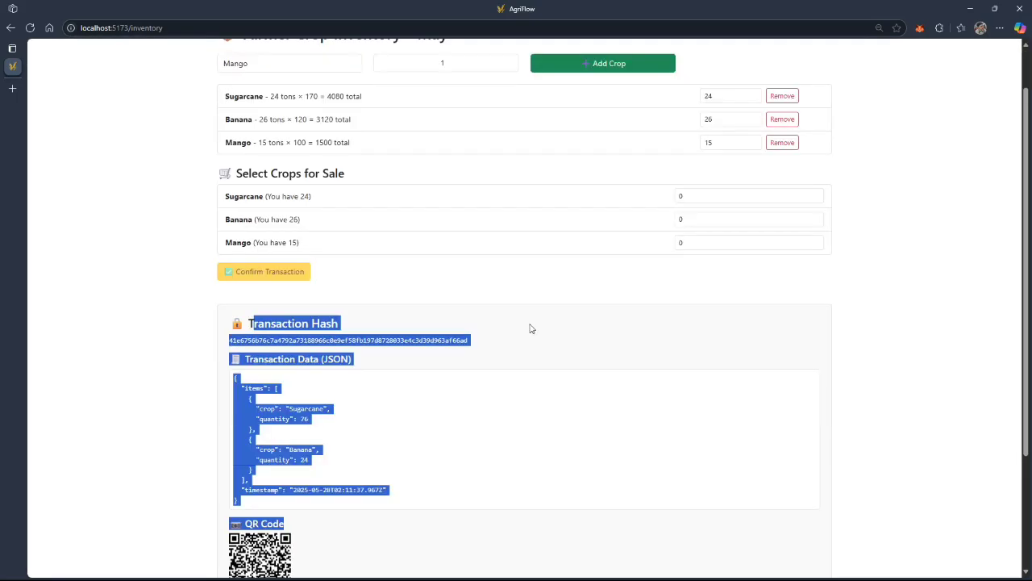
{"action": "left_click", "coordinate": [296, 516]}
{"action": "scroll", "coordinate": [295, 517], "scroll_direction": "down", "scroll_amount": 1}
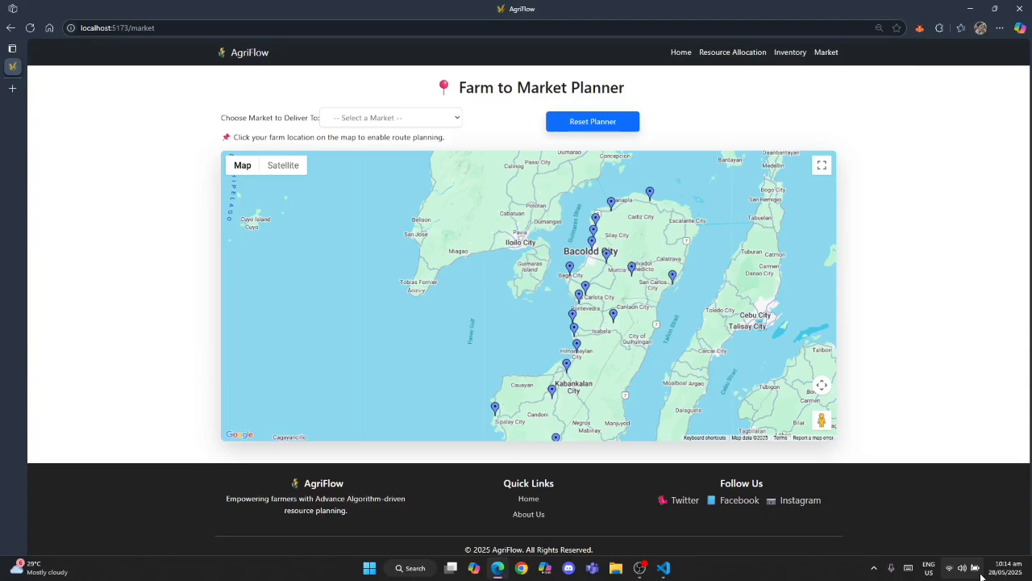
- Open the Market page and view the Farm to Market Planner map in full screen, closer in on the market markers
{"action": "left_click", "coordinate": [821, 165]}
{"action": "scroll", "coordinate": [510, 247], "scroll_direction": "up", "scroll_amount": 2}
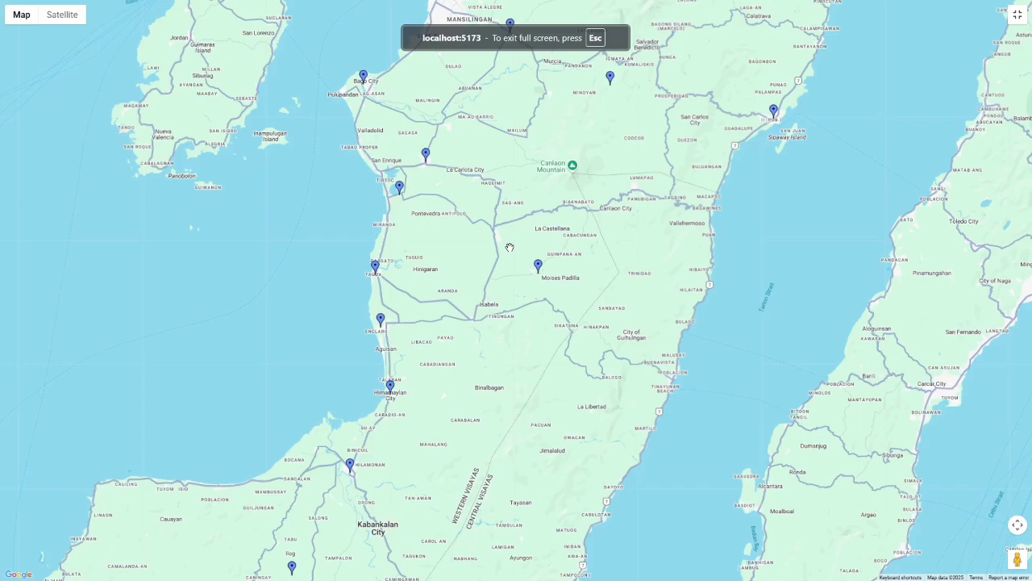
- Place the farm marker on the full-screen map by the road near Mayana Peak, north of San Carlos City
{"action": "scroll", "coordinate": [510, 248], "scroll_direction": "up", "scroll_amount": 1}
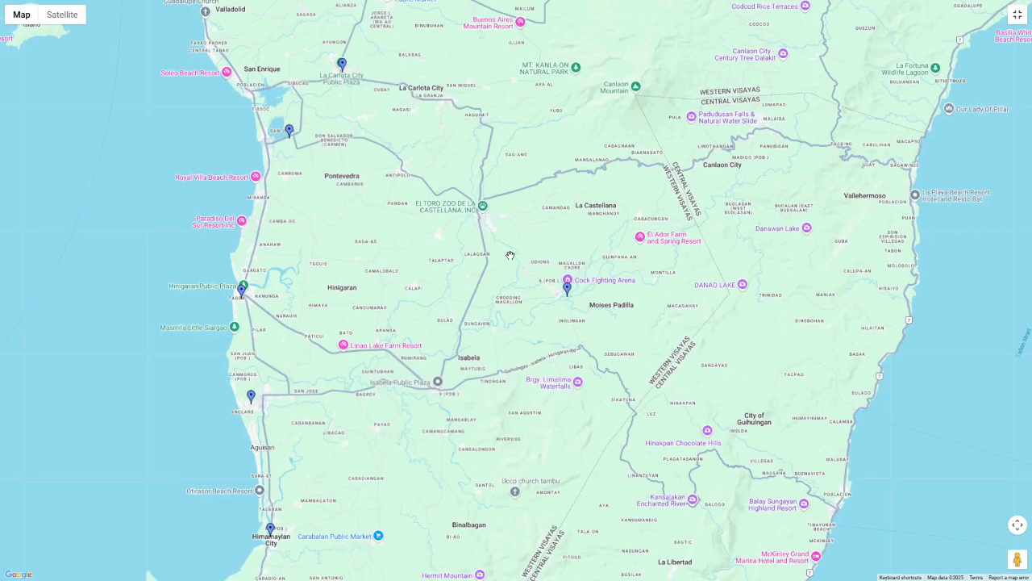
{"action": "left_click_drag", "start_coordinate": [509, 256], "coordinate": [569, 393]}
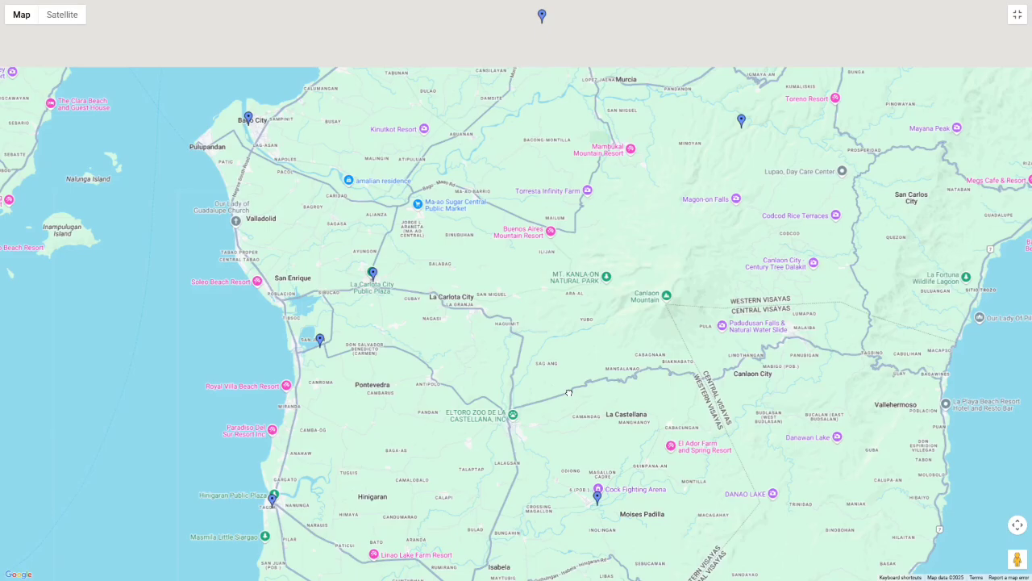
{"action": "left_click_drag", "start_coordinate": [657, 346], "coordinate": [642, 345]}
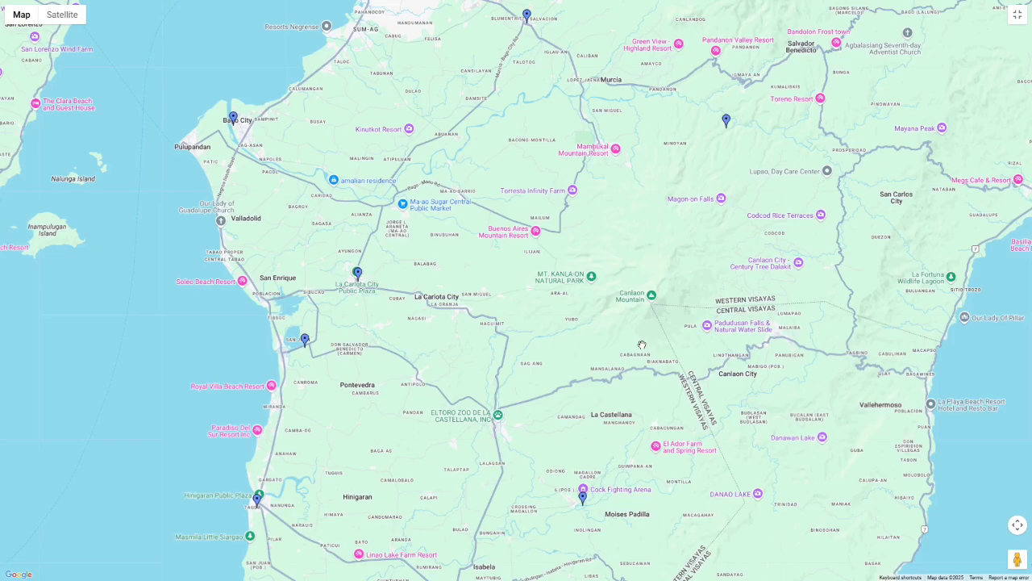
{"action": "left_click_drag", "start_coordinate": [642, 345], "coordinate": [536, 365]}
{"action": "scroll", "coordinate": [536, 366], "scroll_direction": "up", "scroll_amount": 3}
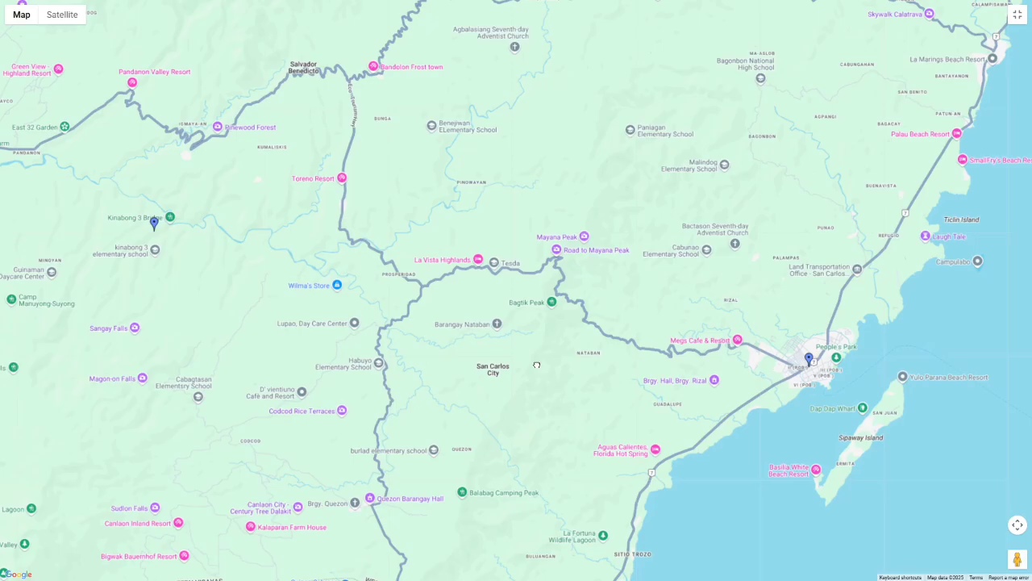
{"action": "scroll", "coordinate": [566, 339], "scroll_direction": "down", "scroll_amount": 3}
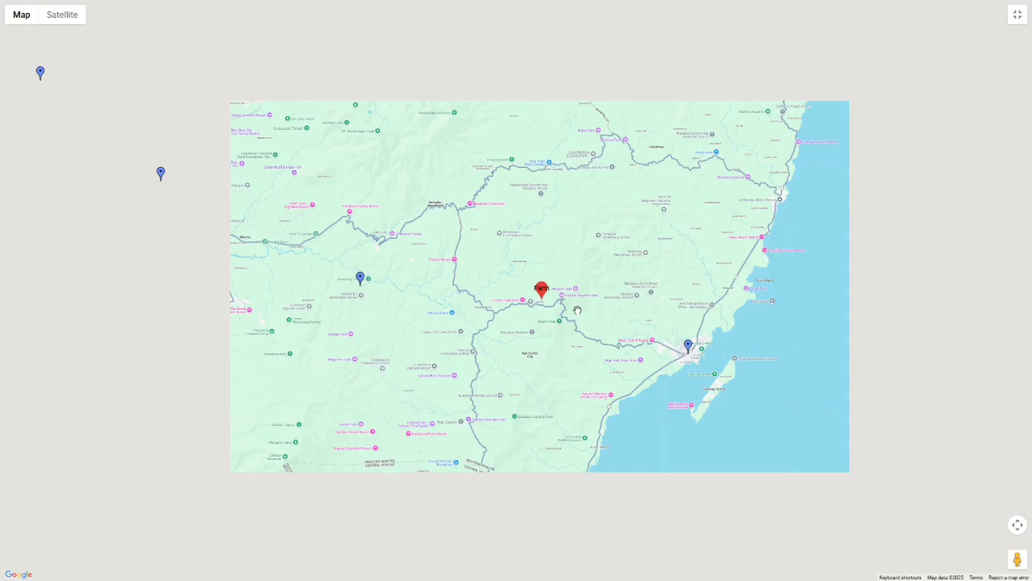
{"action": "scroll", "coordinate": [578, 311], "scroll_direction": "down", "scroll_amount": 4}
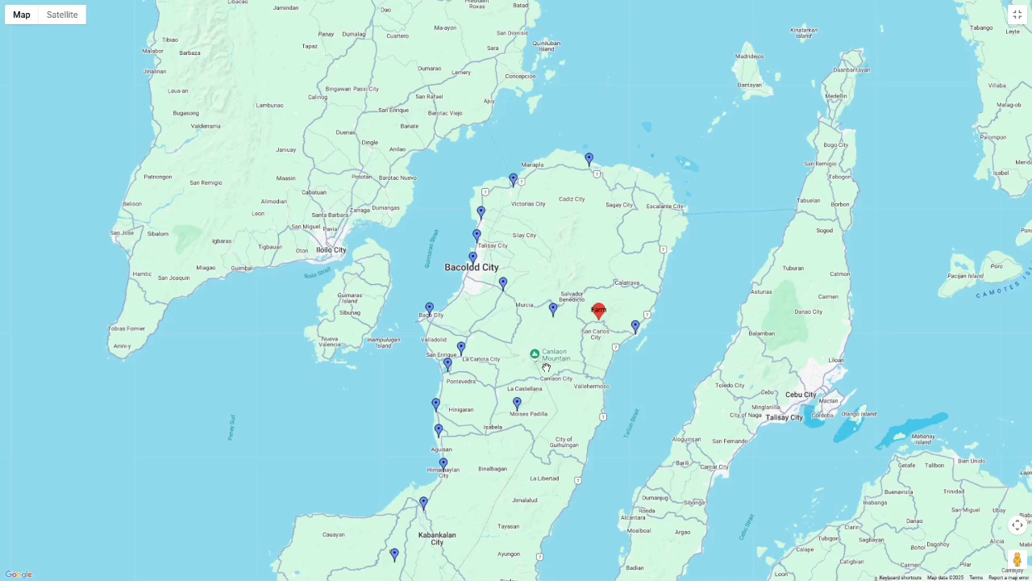
- Leave the full-screen map and open the list of markets to deliver to
{"action": "key", "text": "Escape"}
{"action": "left_click", "coordinate": [371, 119]}
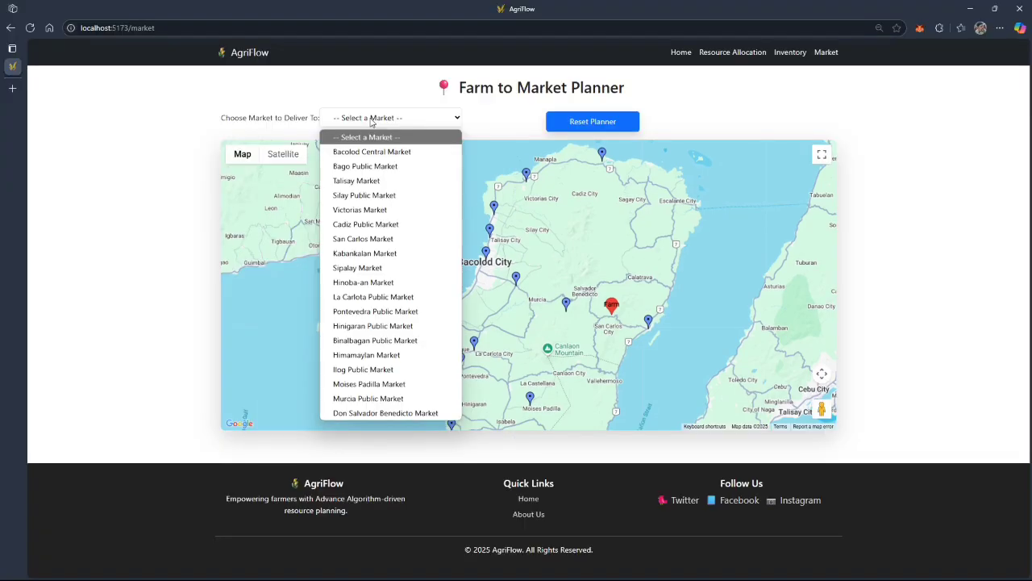
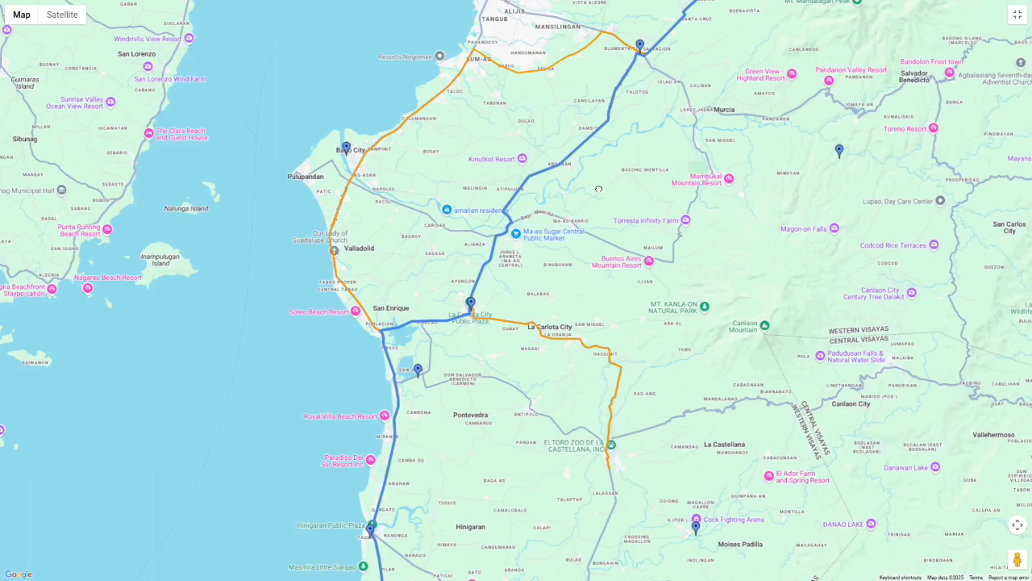
- Examine the optimal and alternative routes to Ilog Public Market on the full-screen map, and return to the planner page
{"action": "left_click_drag", "start_coordinate": [436, 493], "coordinate": [514, 437]}
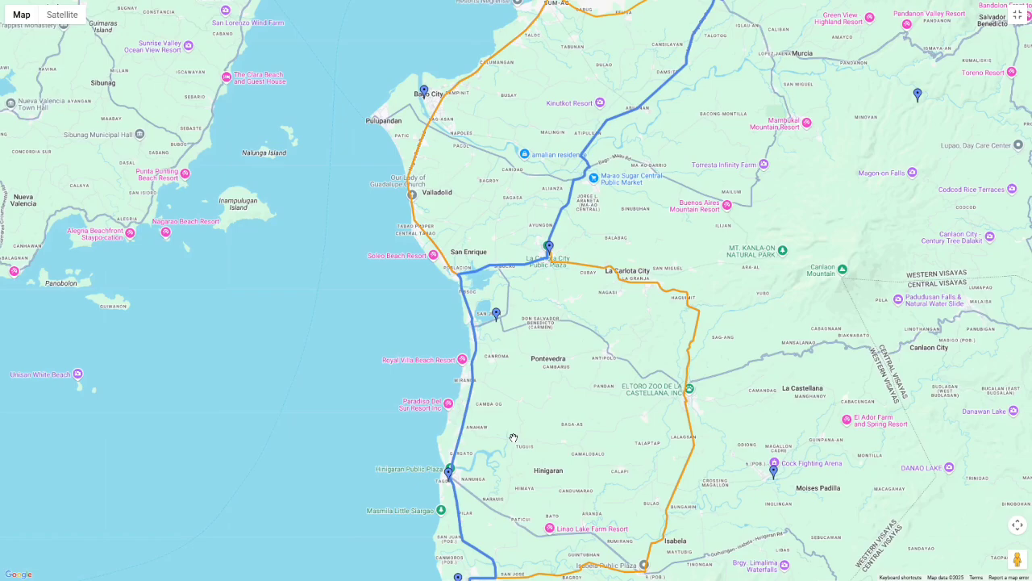
{"action": "key", "text": "Escape"}
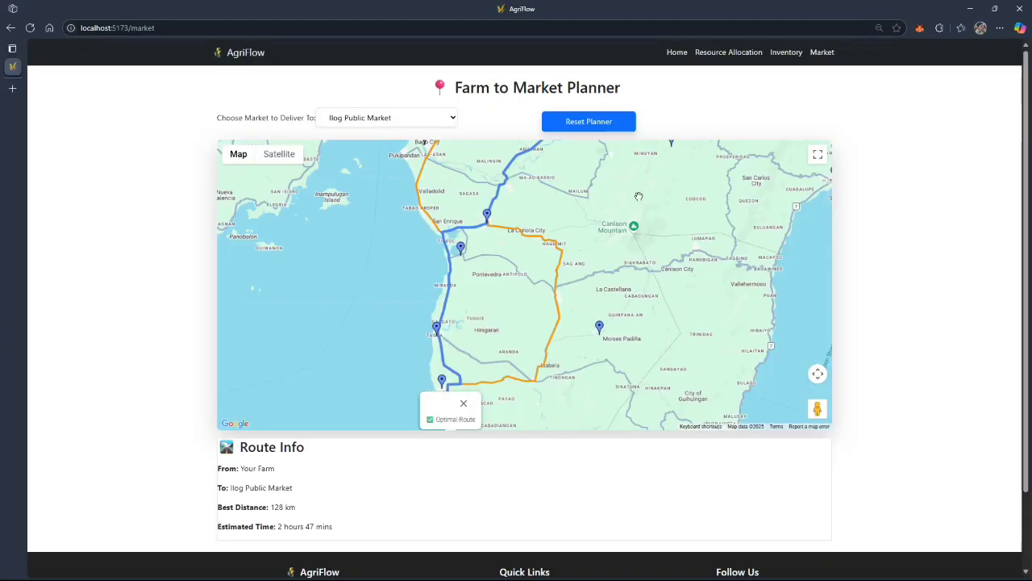